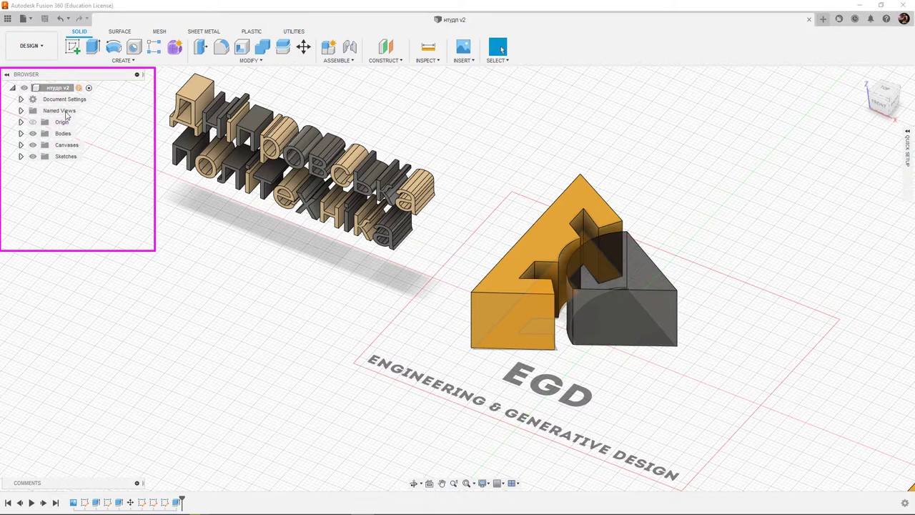
- Expand Named Views in the browser to list TOP, FRONT, RIGHT and HOME
left_click(21, 111)
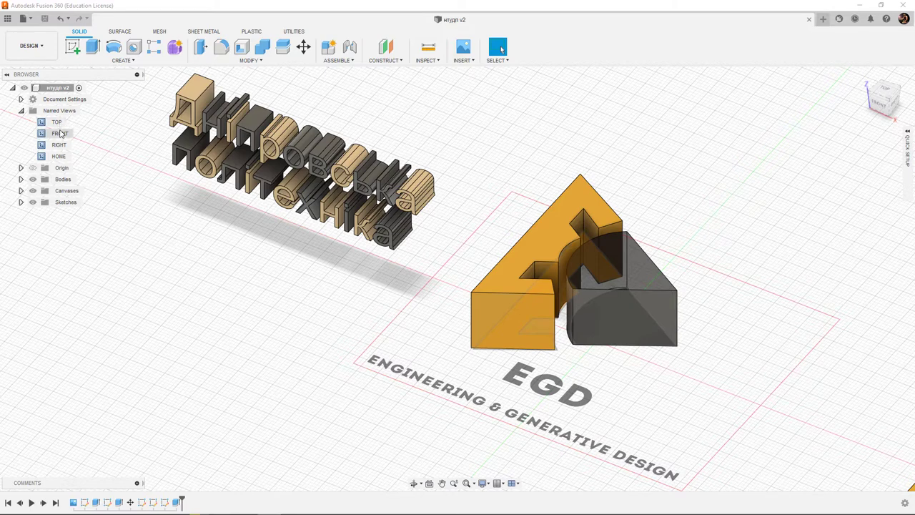
double_click(64, 123)
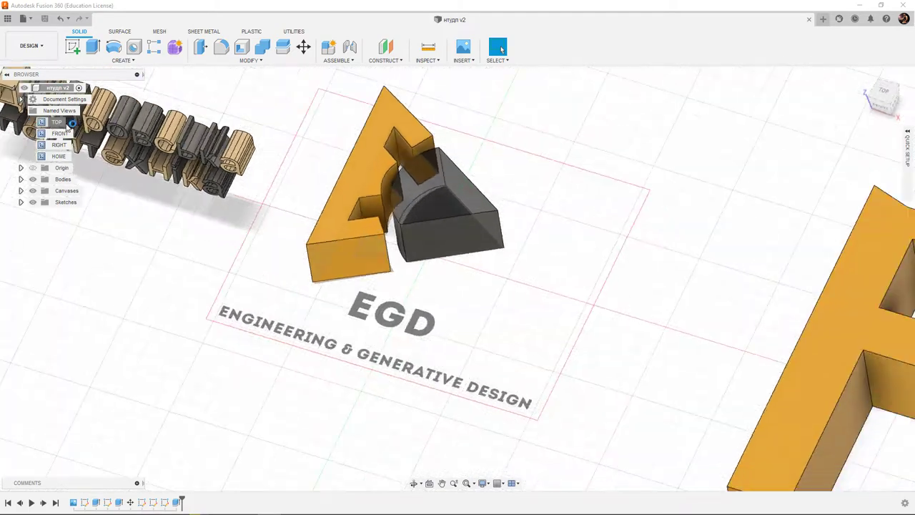
double_click(61, 134)
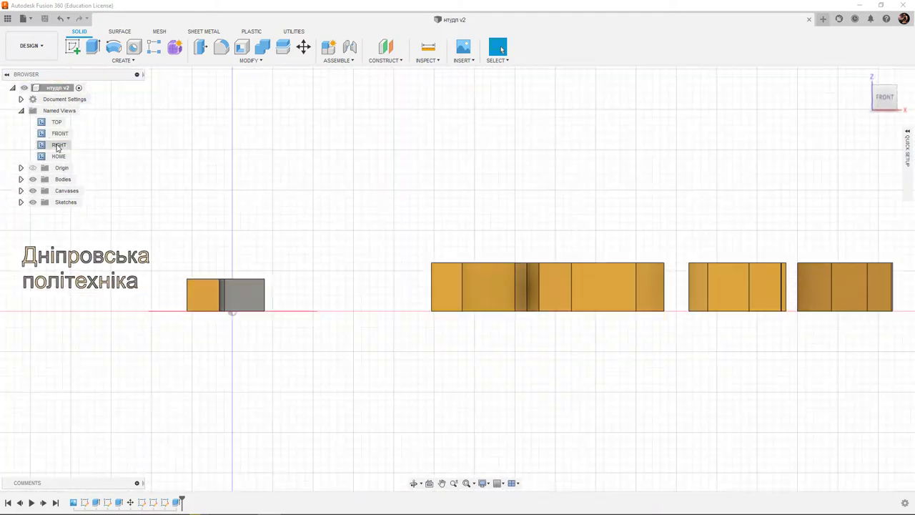
double_click(59, 145)
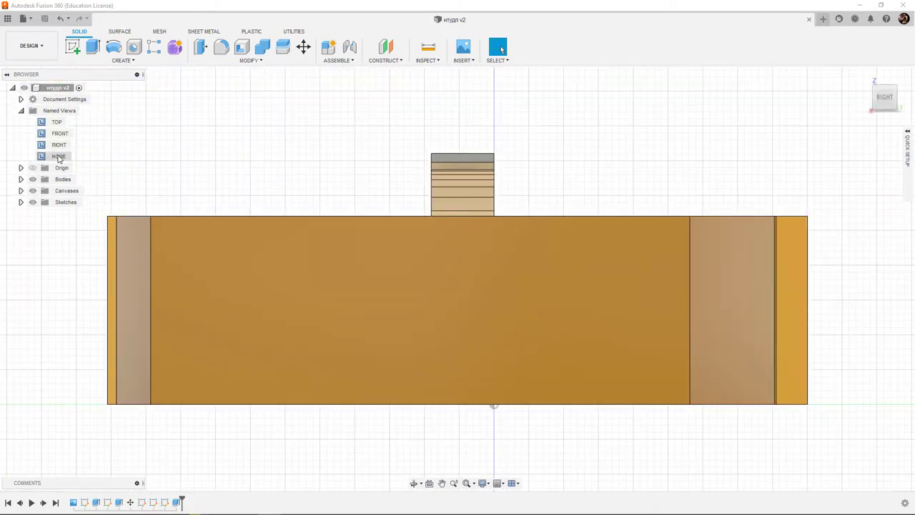
double_click(59, 157)
scroll(238, 197, "up", 3)
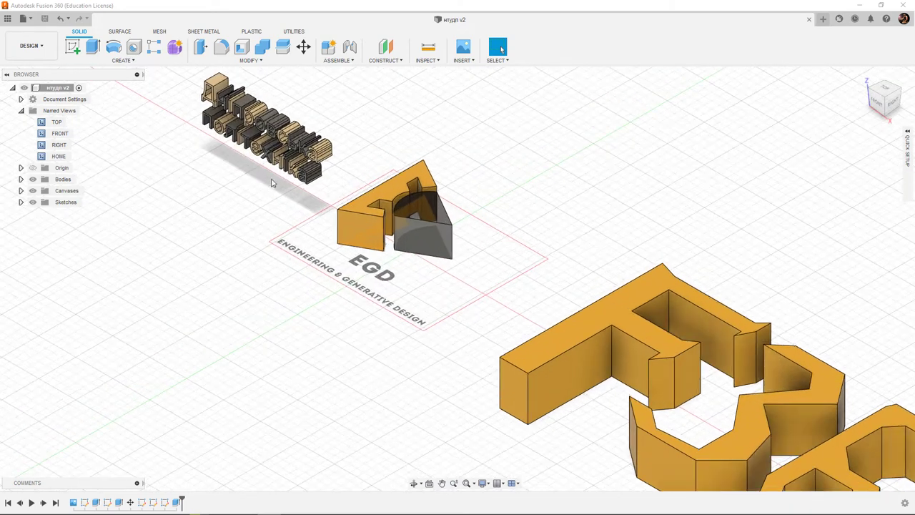
scroll(272, 214, "up", 3)
scroll(343, 257, "up", 3)
scroll(412, 299, "up", 2)
mouse_move(412, 299)
middle_mouse_down()
mouse_move(437, 254)
mouse_move(427, 210)
middle_mouse_up()
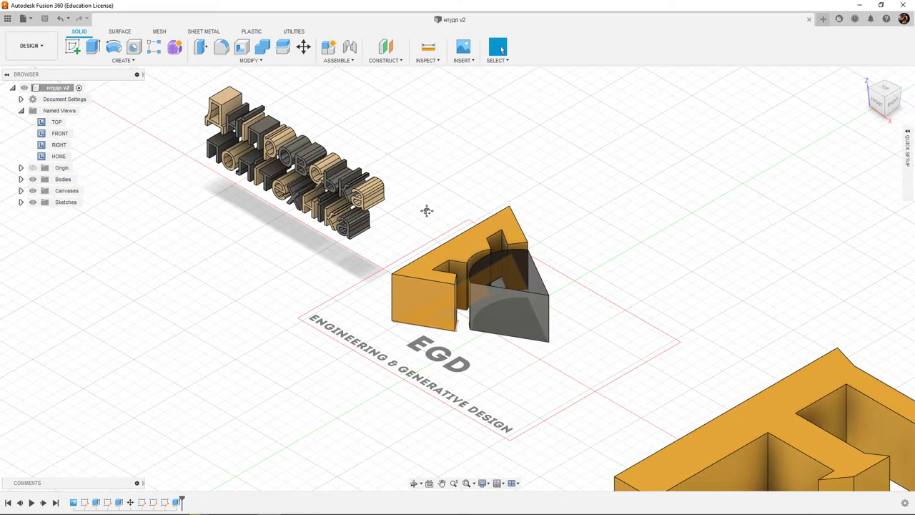
scroll(427, 210, "up", 2)
mouse_move(439, 194)
middle_mouse_down()
mouse_move(464, 239)
mouse_move(434, 251)
middle_mouse_up()
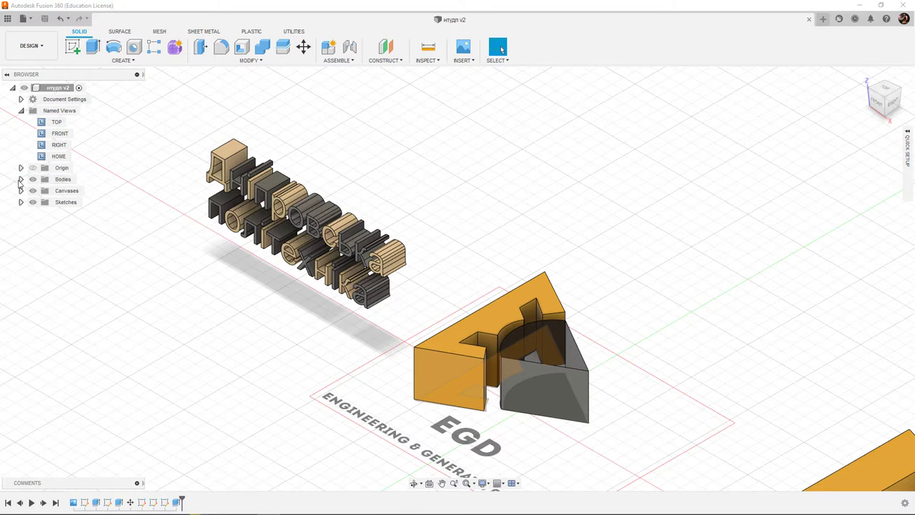
left_click(21, 180)
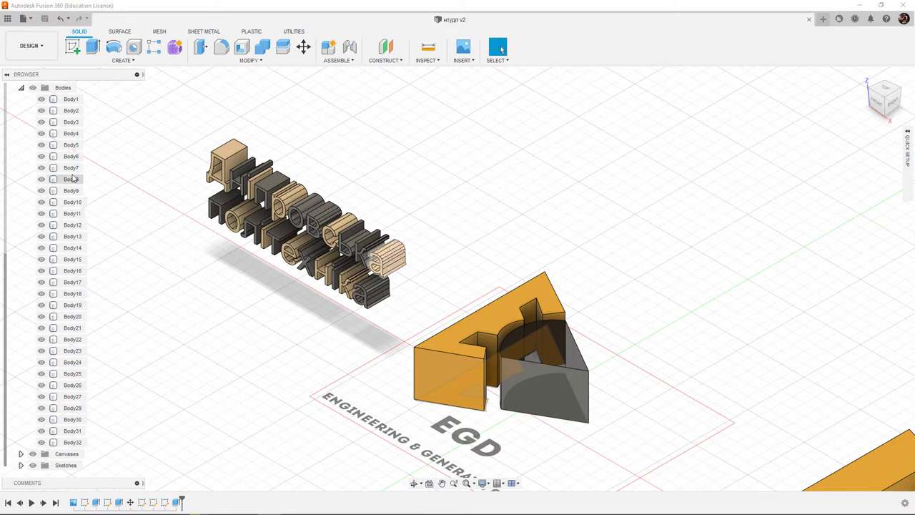
left_click(40, 156)
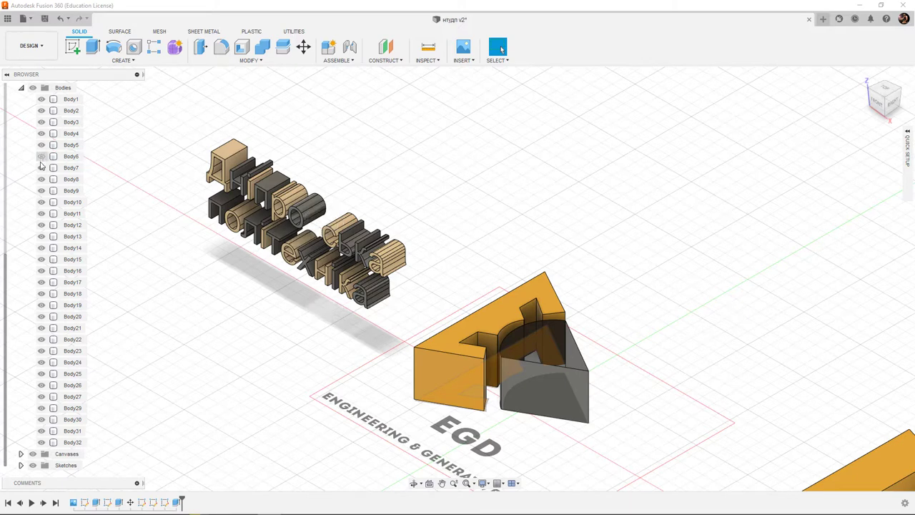
left_click(41, 167)
left_click(41, 179)
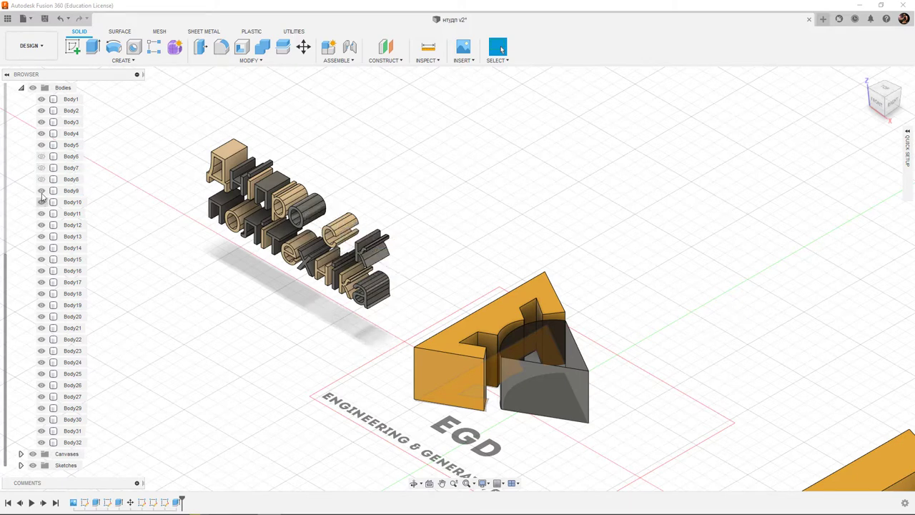
left_click(40, 190)
left_click(41, 202)
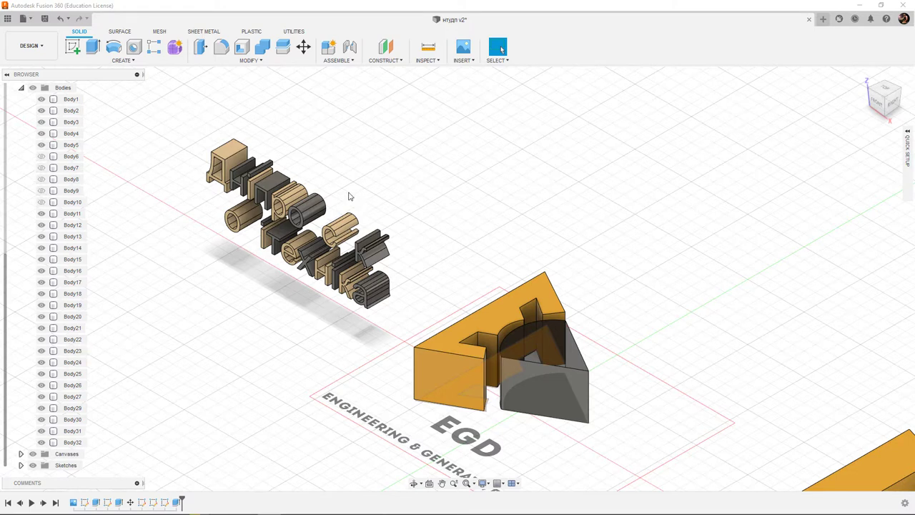
left_click(40, 202)
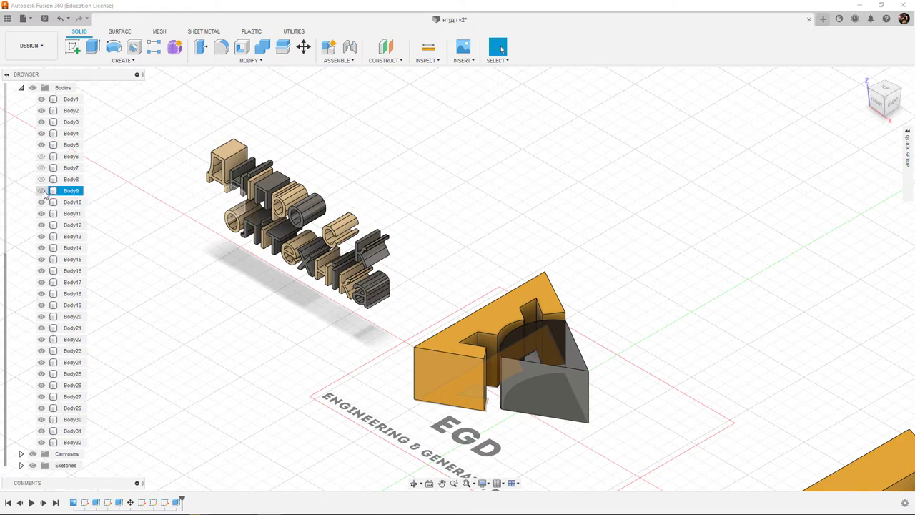
left_click(41, 190)
left_click(41, 178)
left_click(41, 167)
left_click(41, 156)
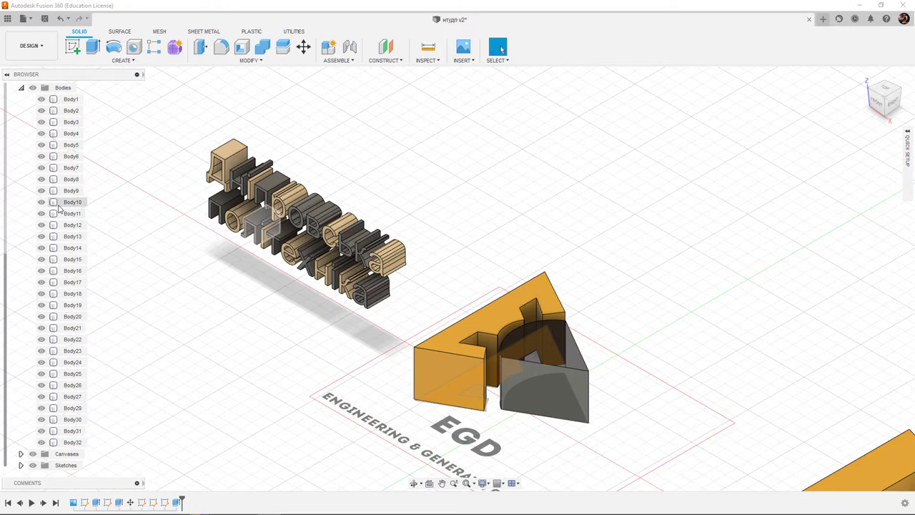
left_click(21, 87)
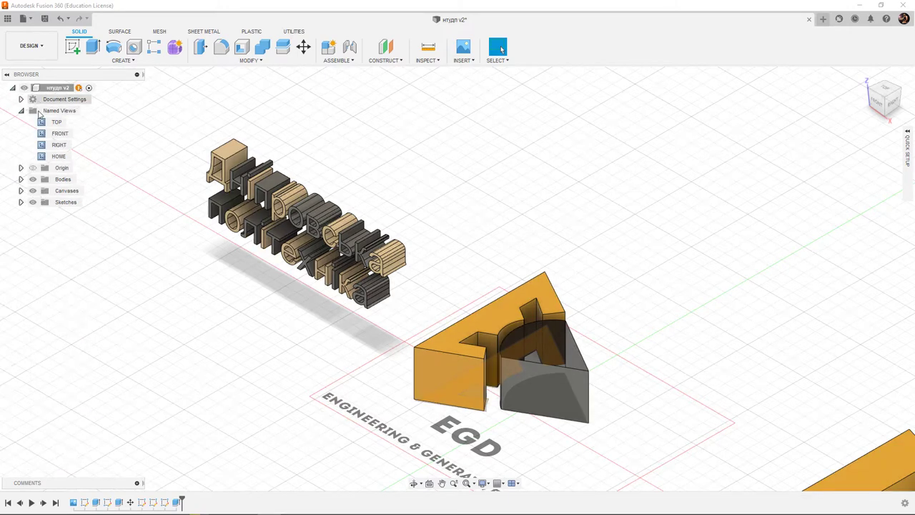
left_click(21, 179)
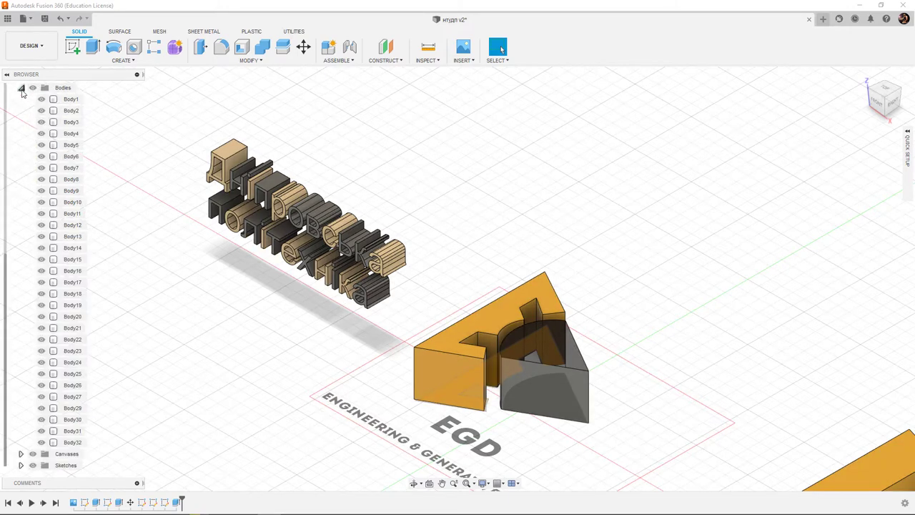
left_click(21, 88)
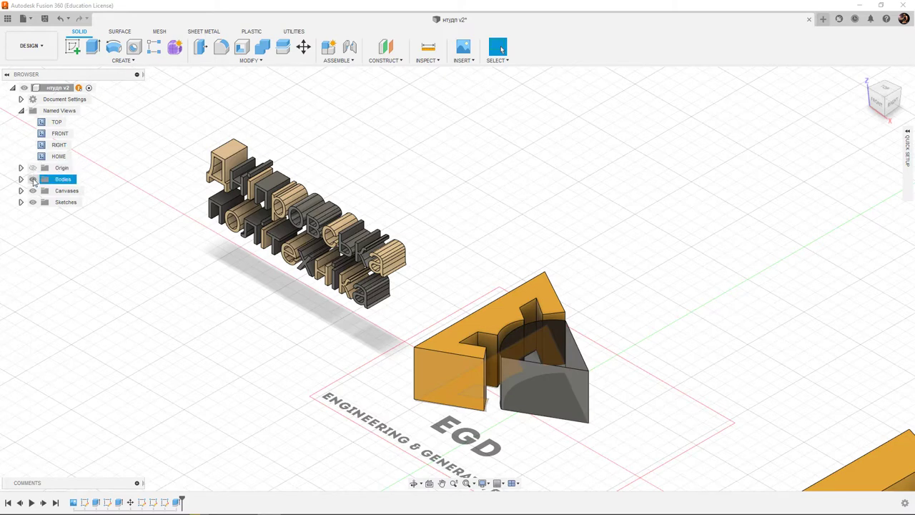
left_click(32, 179)
left_click(33, 179)
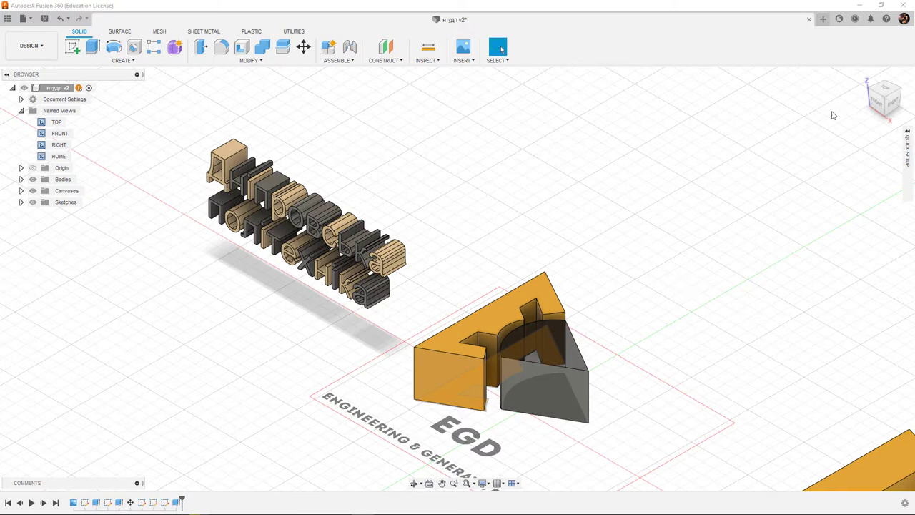
left_click(879, 106)
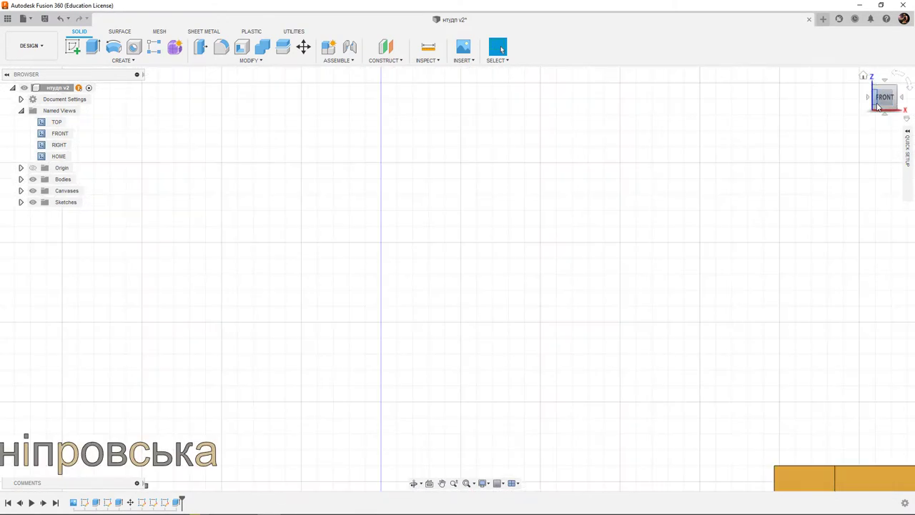
left_click(886, 98)
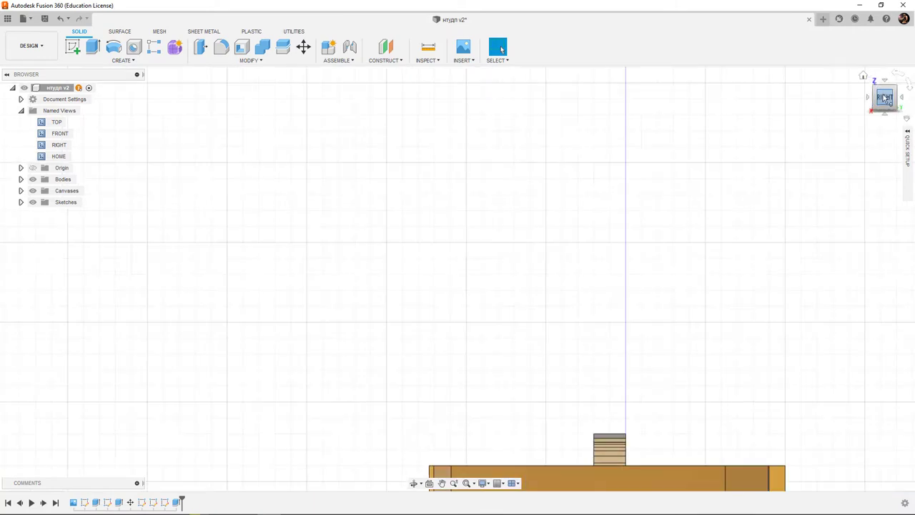
left_click(886, 118)
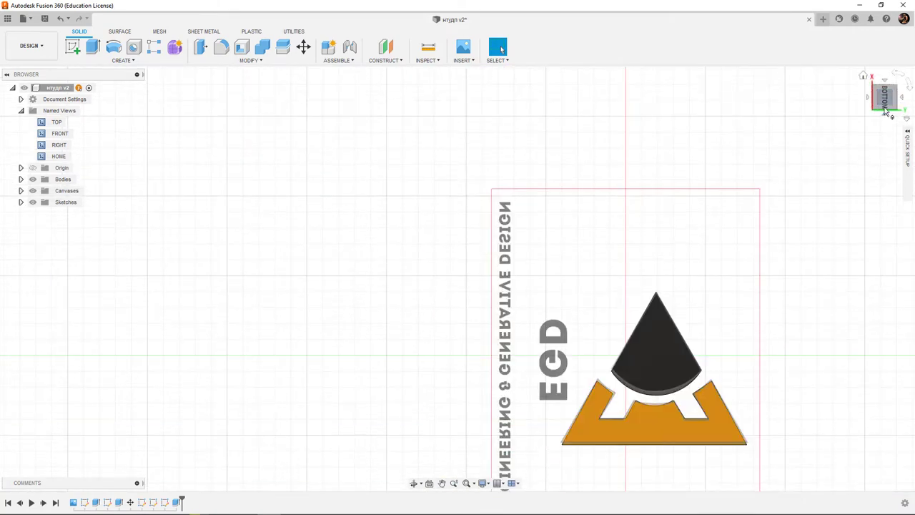
left_click(869, 99)
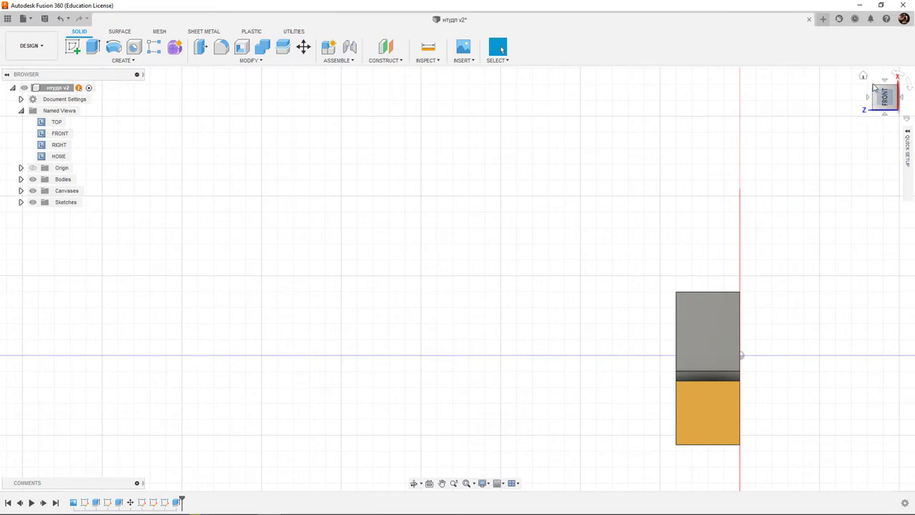
left_click(876, 87)
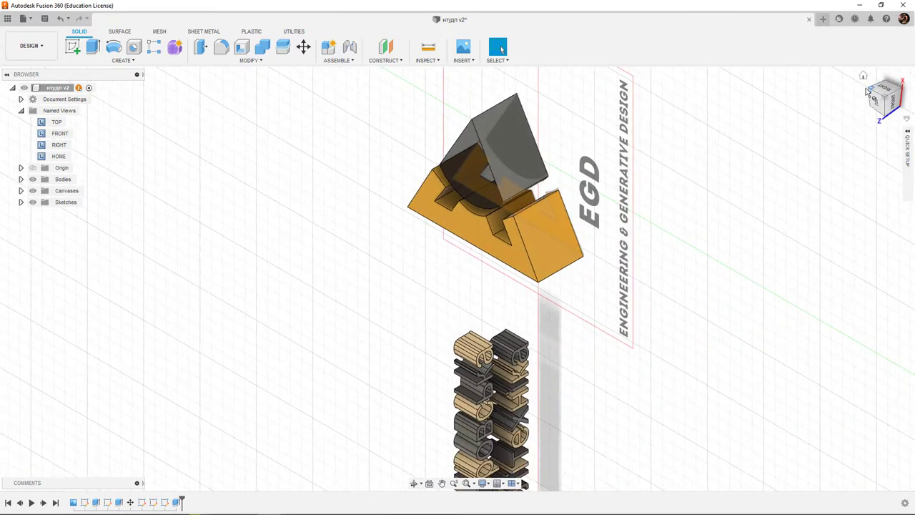
left_click(869, 92)
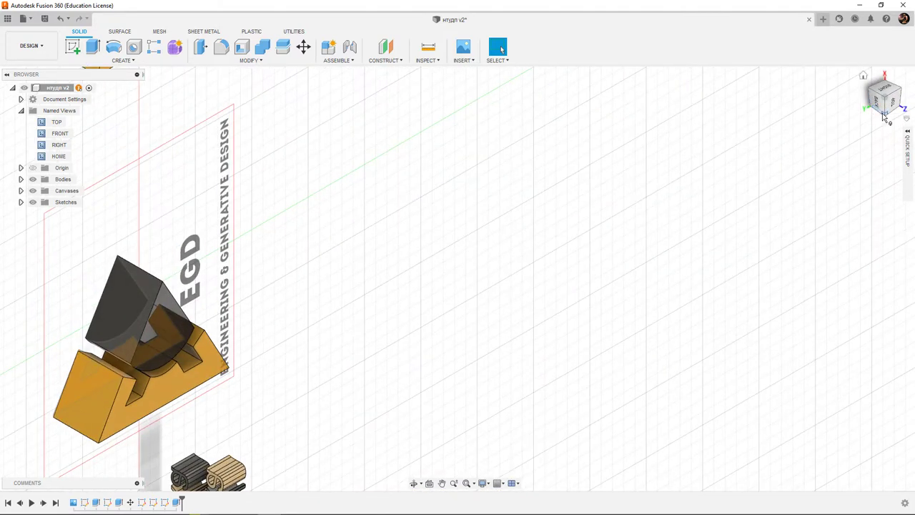
left_click(885, 117)
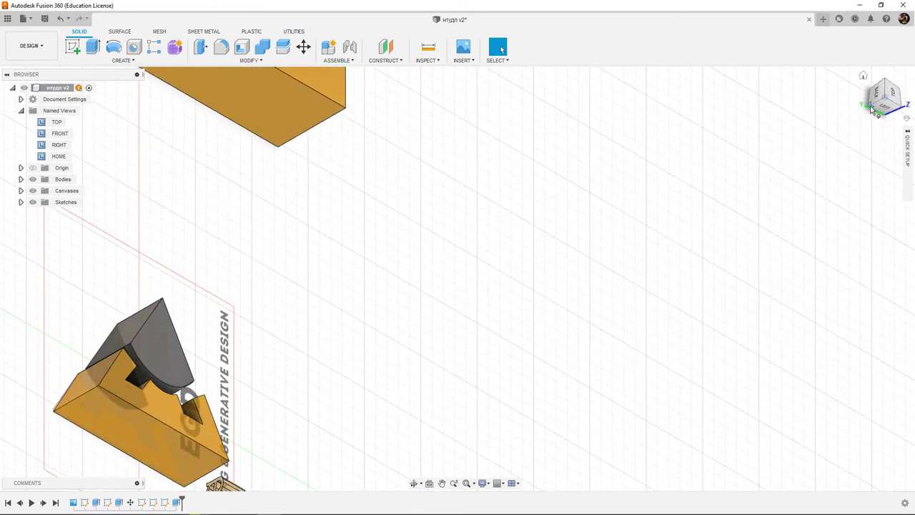
left_click(872, 108)
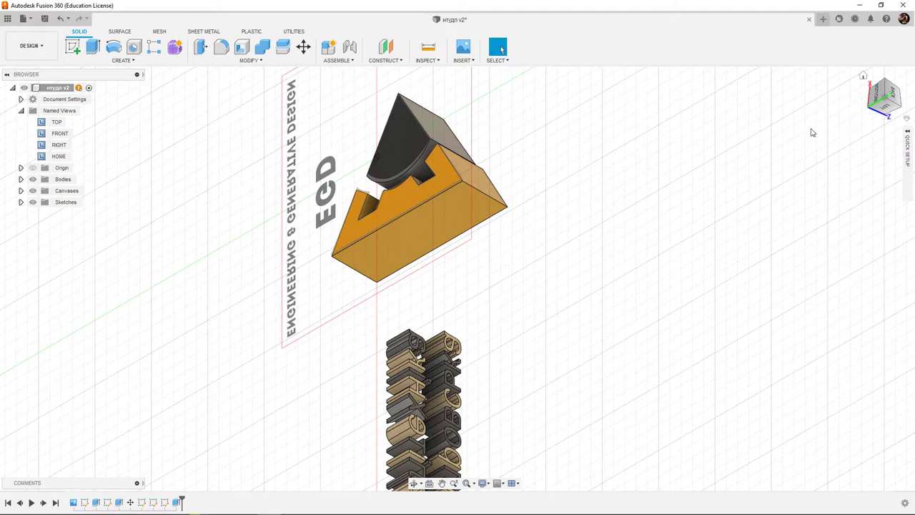
left_click(864, 77)
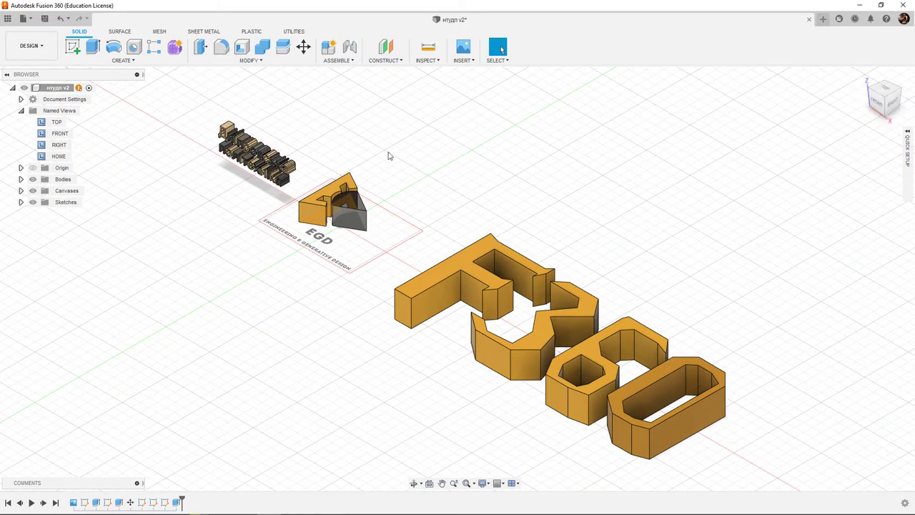
mouse_move(312, 169)
middle_mouse_down()
mouse_move(576, 213)
mouse_move(631, 196)
middle_mouse_up()
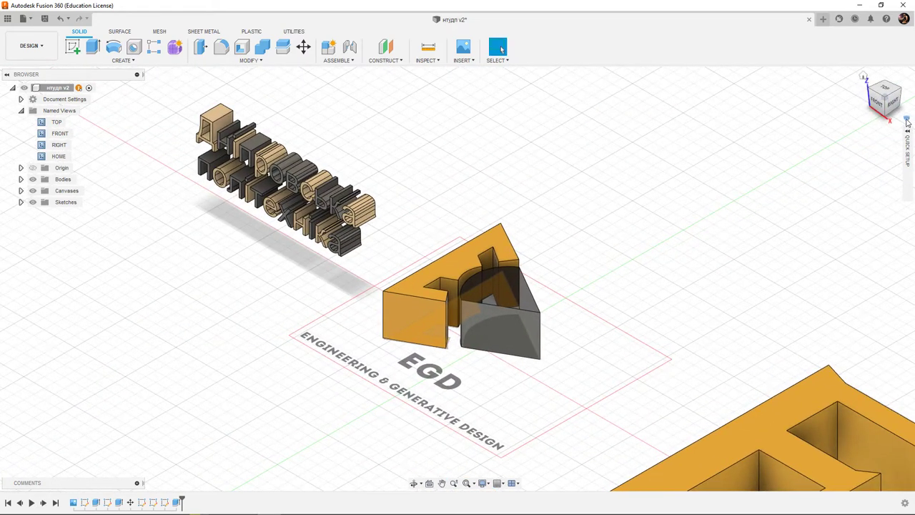
- Use the ViewCube menu to switch to perspective, then back to orthographic projection
left_click(907, 120)
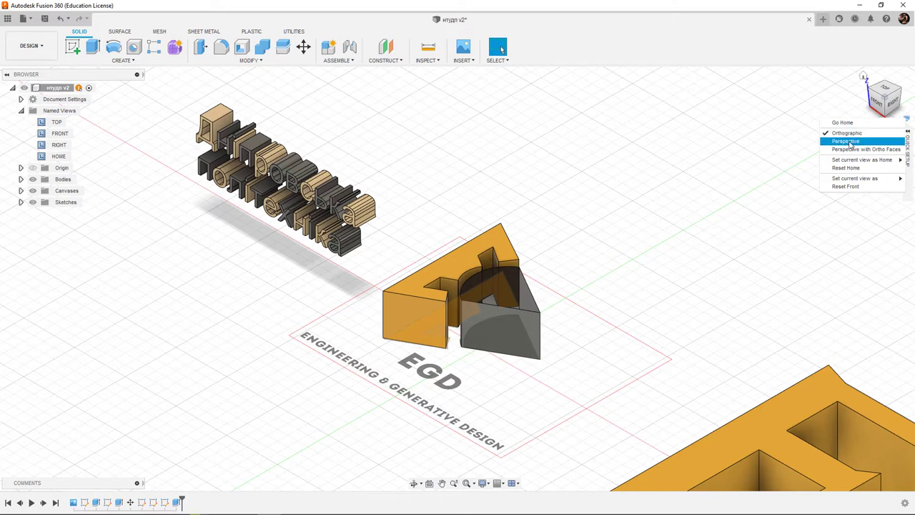
left_click(850, 142)
scroll(422, 321, "up", 2)
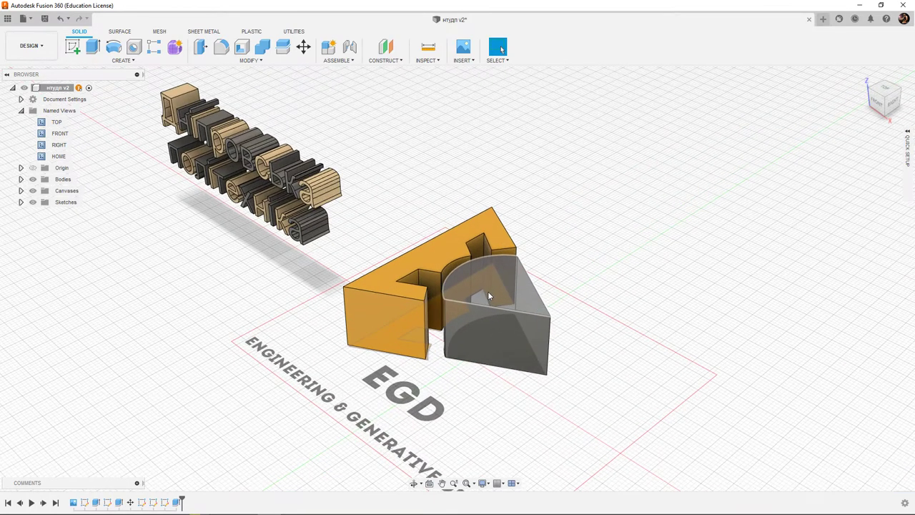
left_click(906, 120)
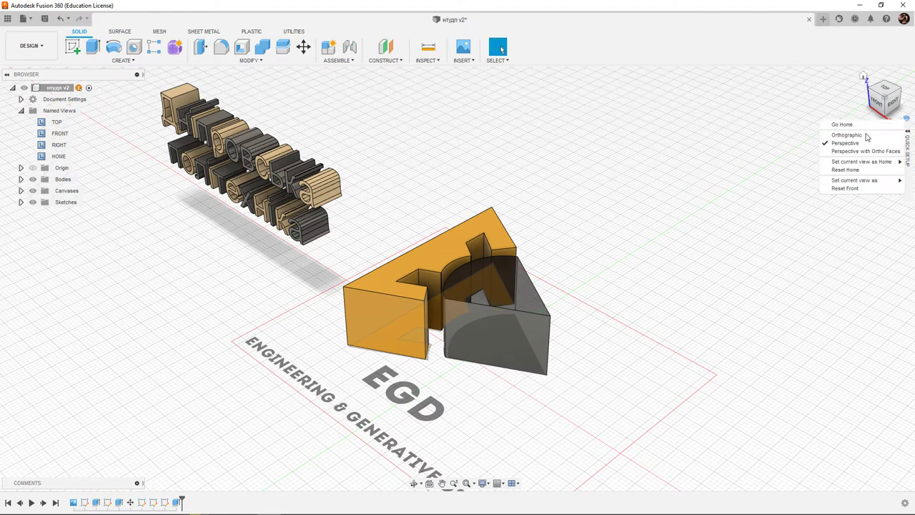
left_click(862, 136)
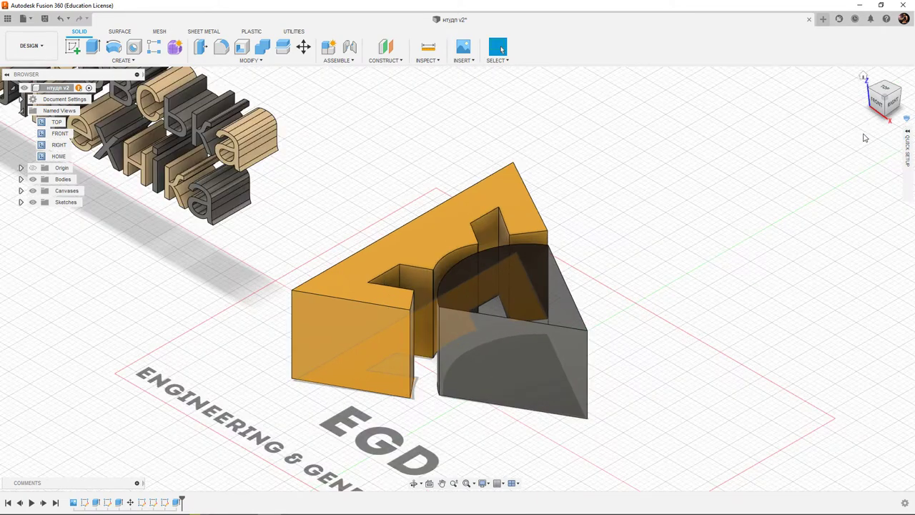
left_click(906, 121)
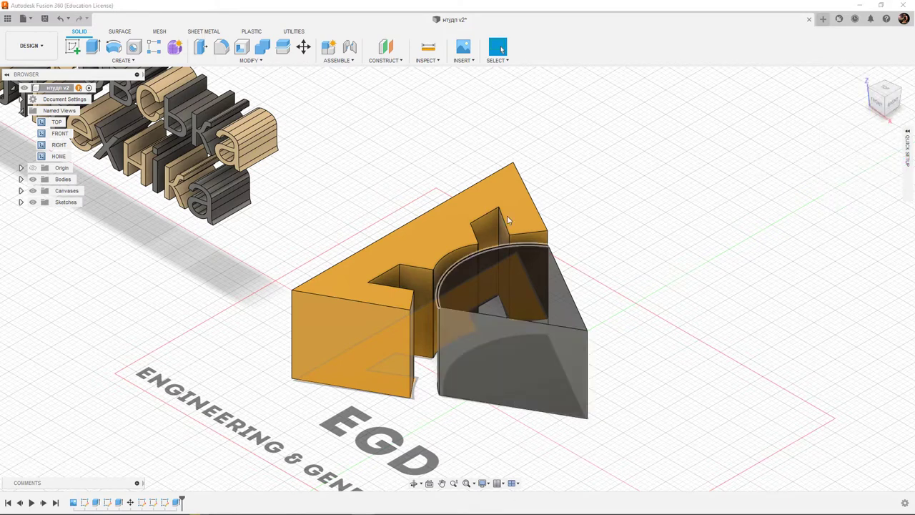
- Free-orbit the scene to several new angles using the Orbit dropdown
middle_click_drag(383, 177, 450, 157)
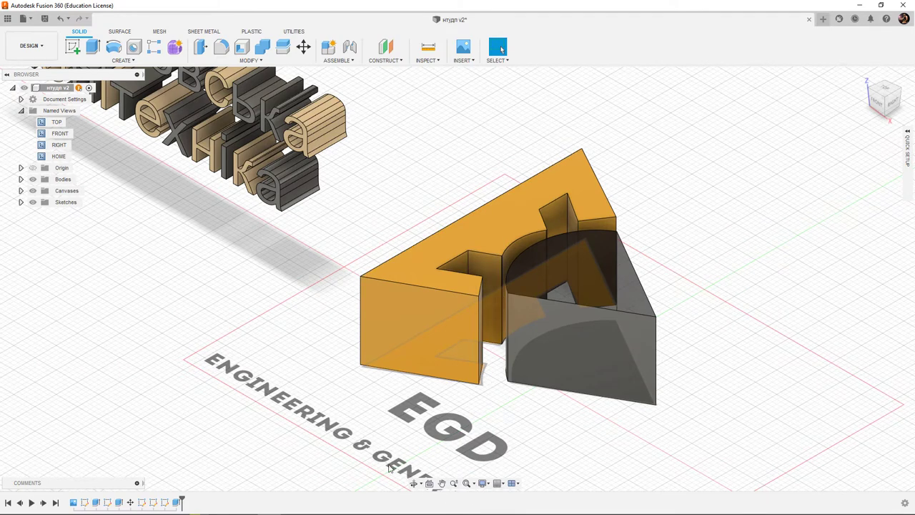
left_click(421, 485)
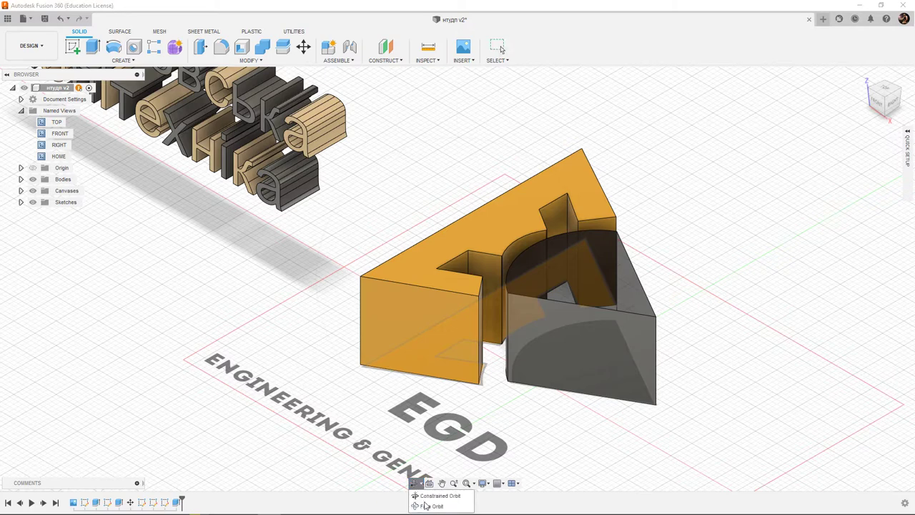
left_click(429, 506)
left_click_drag(408, 373, 425, 343)
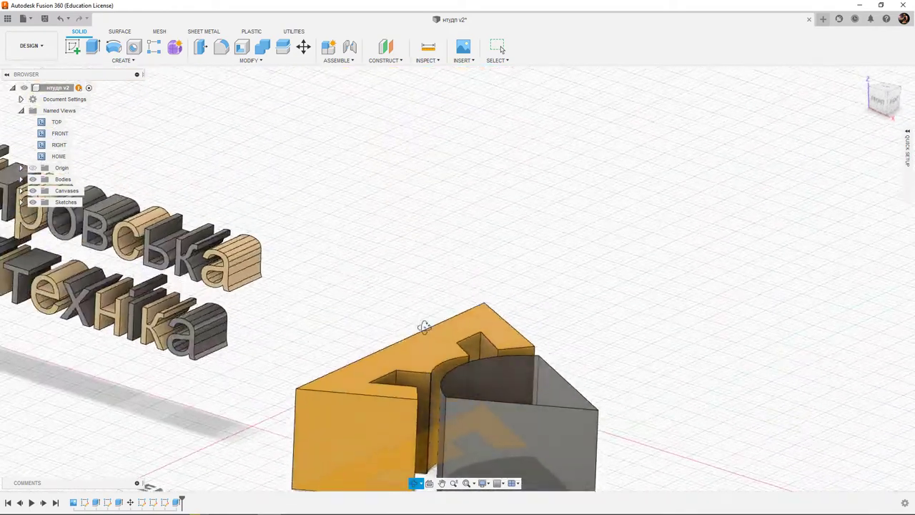
left_click(421, 485)
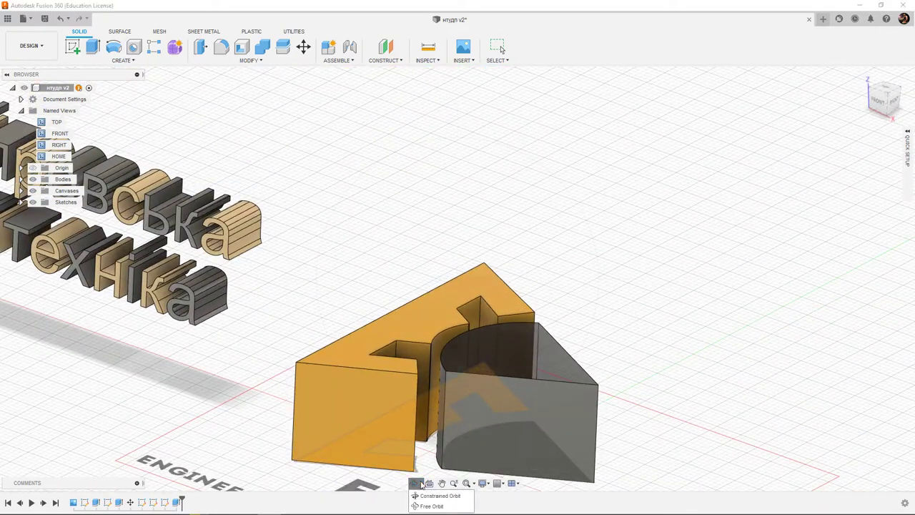
left_click(425, 496)
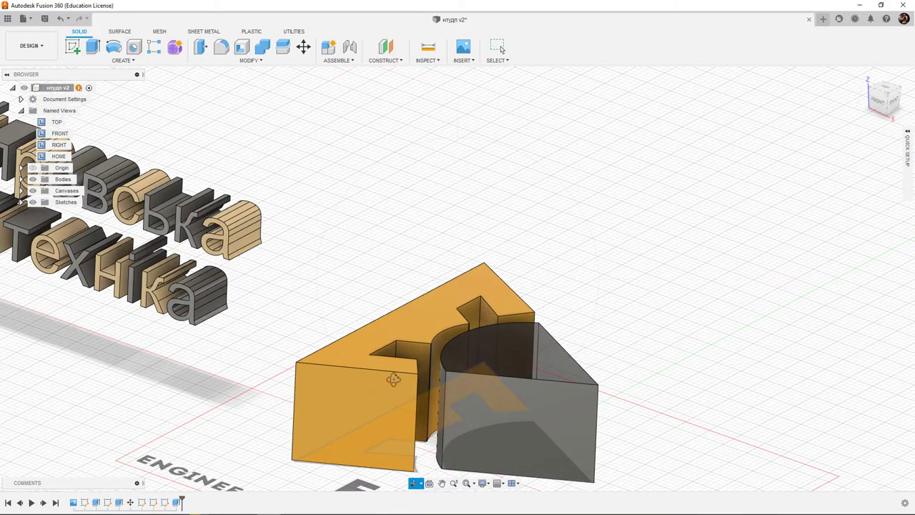
mouse_move(394, 377)
left_mouse_down()
mouse_move(399, 394)
mouse_move(392, 362)
mouse_move(415, 411)
left_mouse_up()
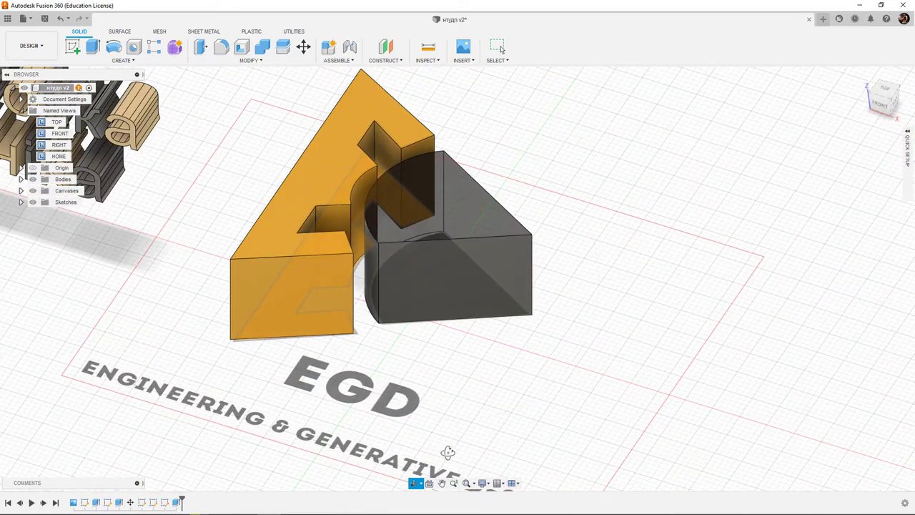
- Pan the scene to reveal the lettering, then zoom in on it
left_click(443, 487)
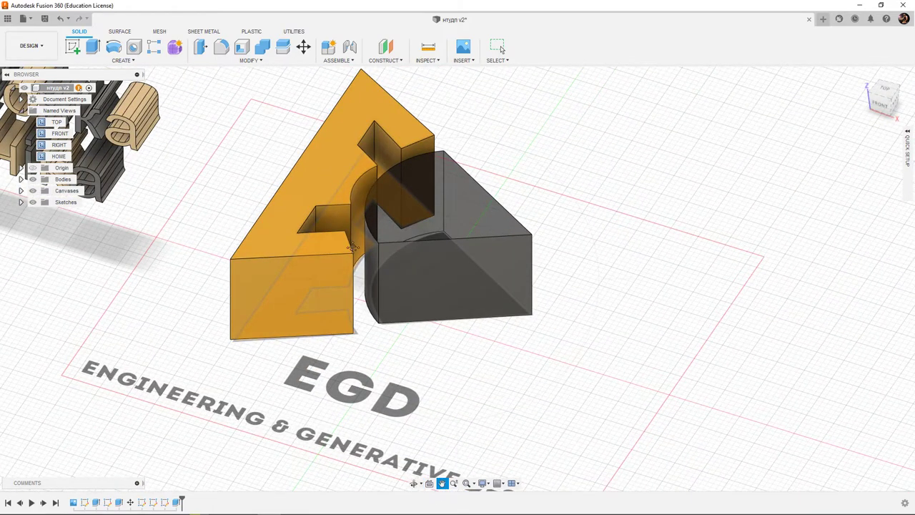
mouse_move(442, 206)
left_mouse_down()
mouse_move(703, 263)
mouse_move(543, 243)
mouse_move(398, 327)
mouse_move(644, 215)
left_mouse_up()
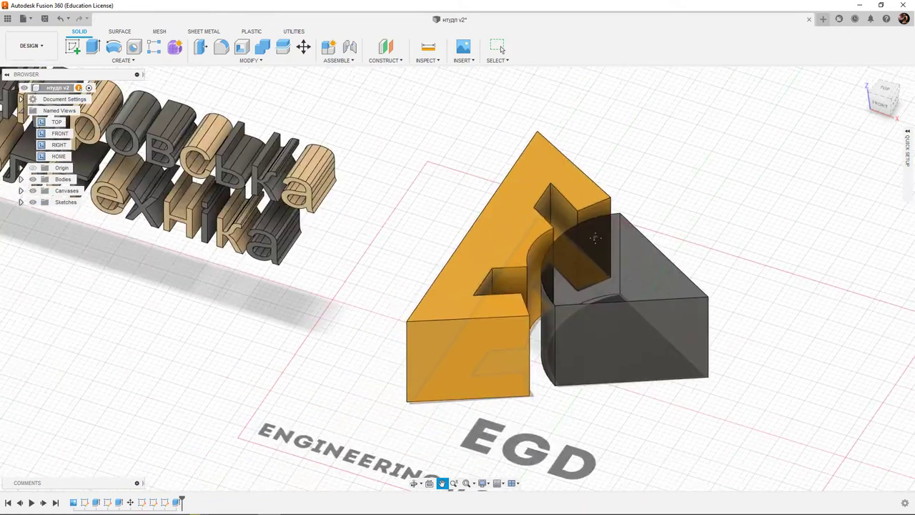
mouse_move(323, 278)
left_mouse_down()
mouse_move(629, 257)
mouse_move(490, 249)
mouse_move(453, 259)
left_mouse_up()
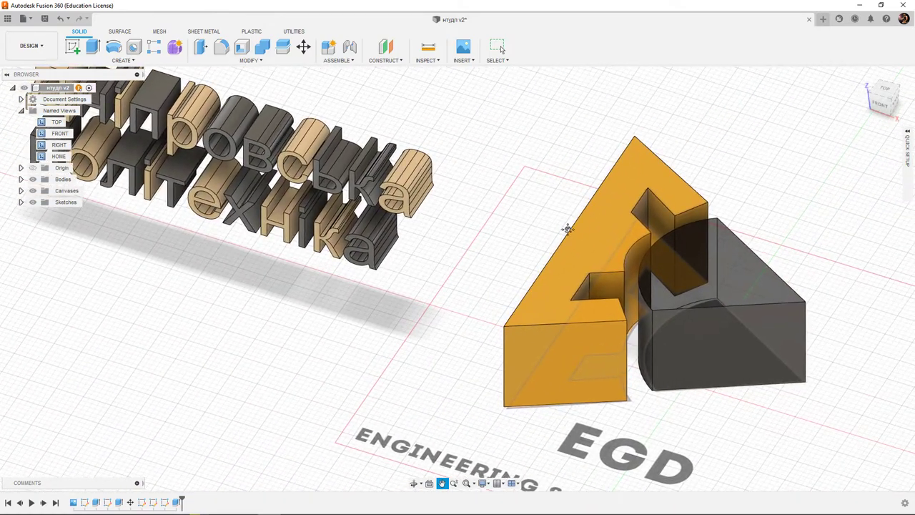
mouse_move(570, 231)
left_mouse_down()
mouse_move(527, 260)
mouse_move(444, 374)
mouse_move(451, 343)
left_mouse_up()
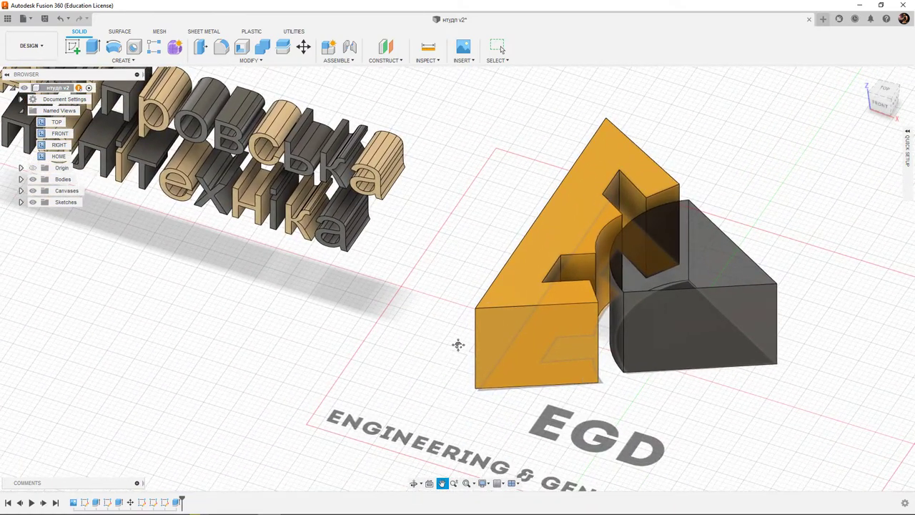
left_click_drag(398, 236, 562, 305)
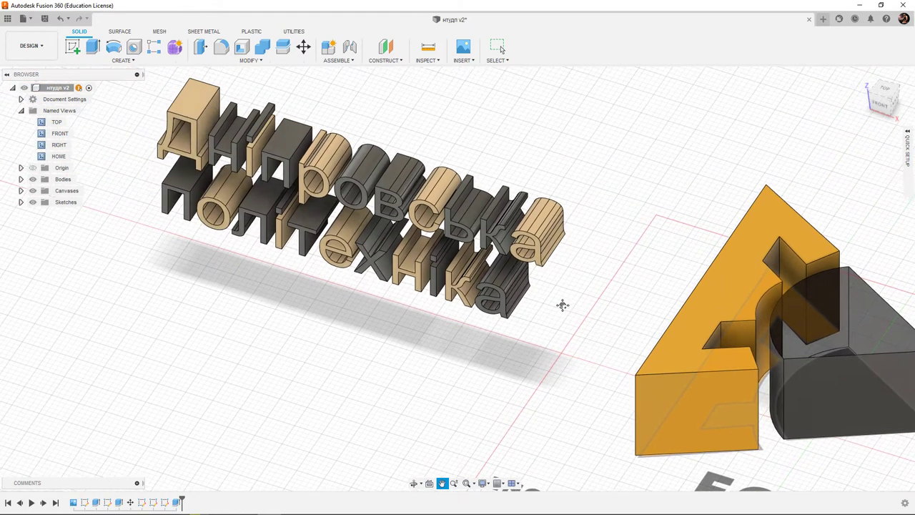
key("Escape")
scroll(542, 303, "up", 3)
scroll(542, 301, "up", 2)
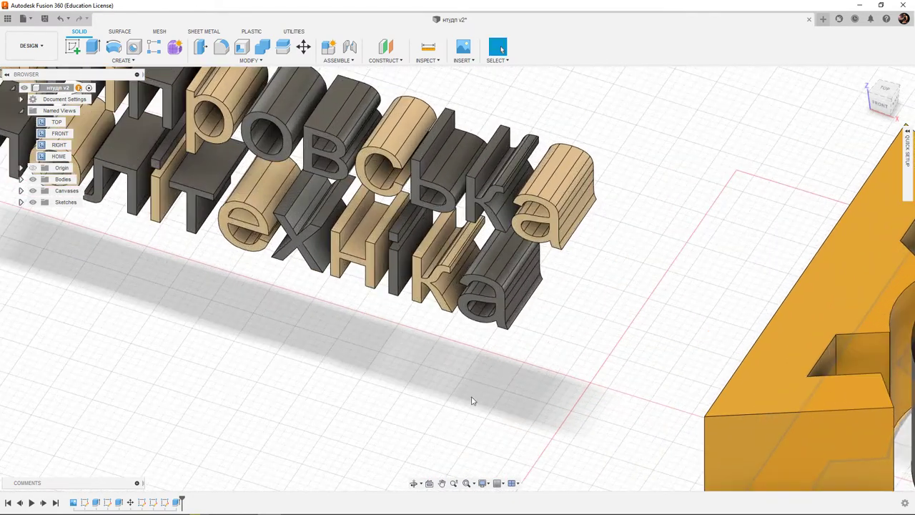
- Use Look At on the ground, the EGD top face, the black piece, then the wooden lettering
left_click(429, 485)
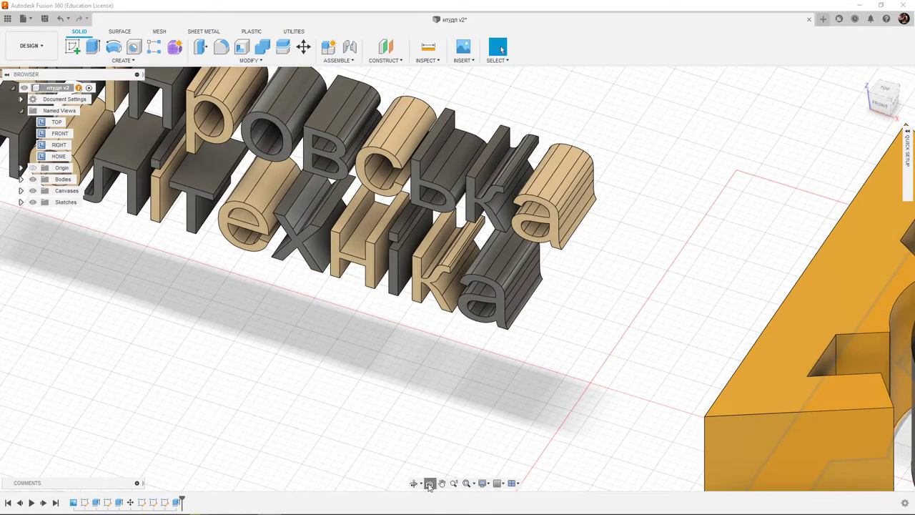
left_click(433, 360)
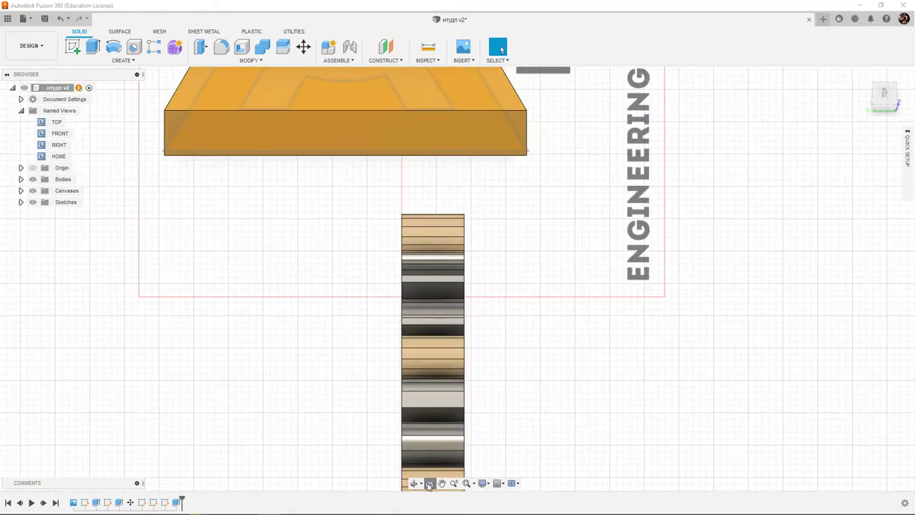
left_click(430, 484)
left_click(460, 111)
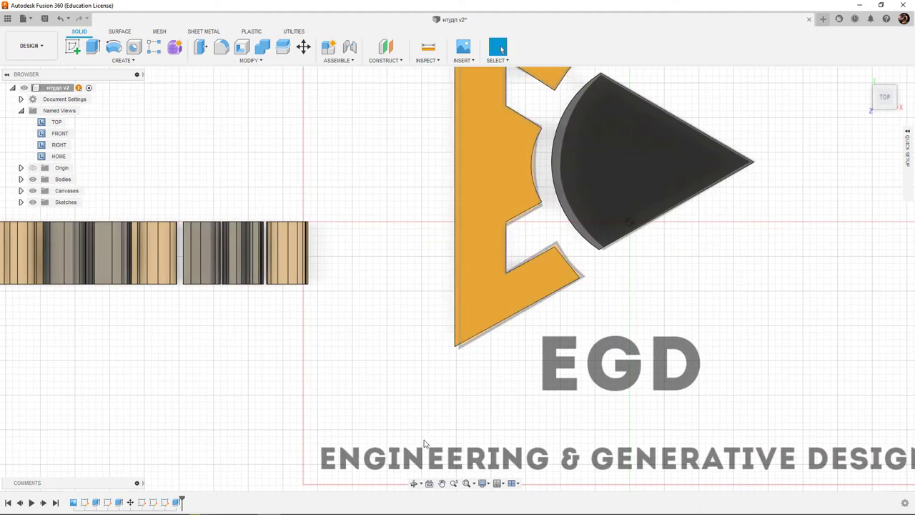
left_click(430, 486)
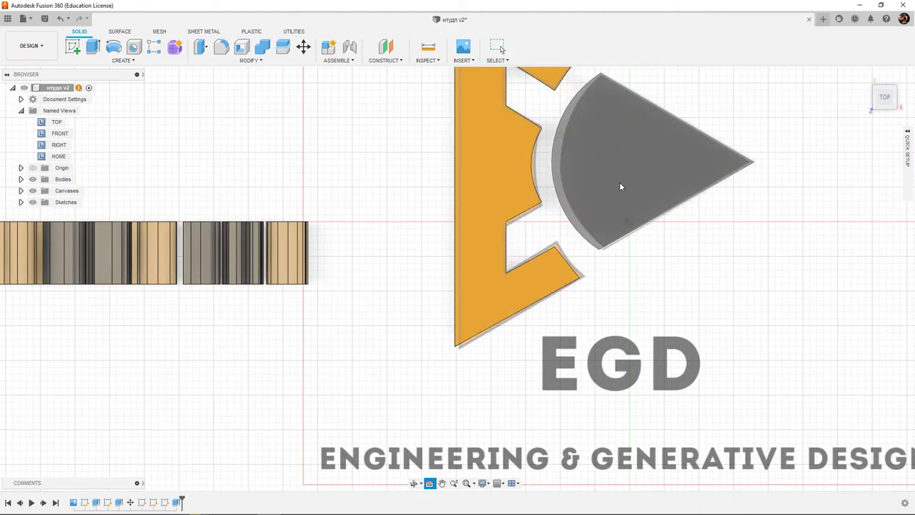
left_click(617, 198)
left_click(429, 484)
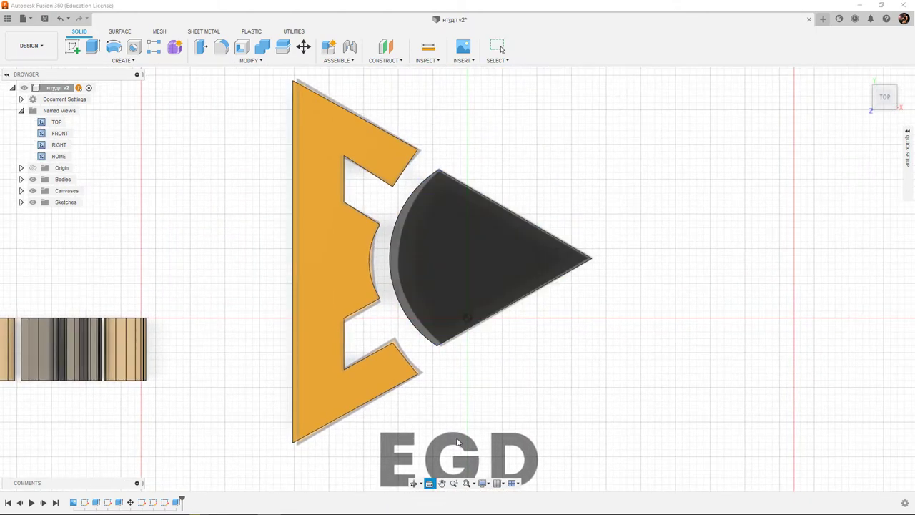
left_click(183, 359)
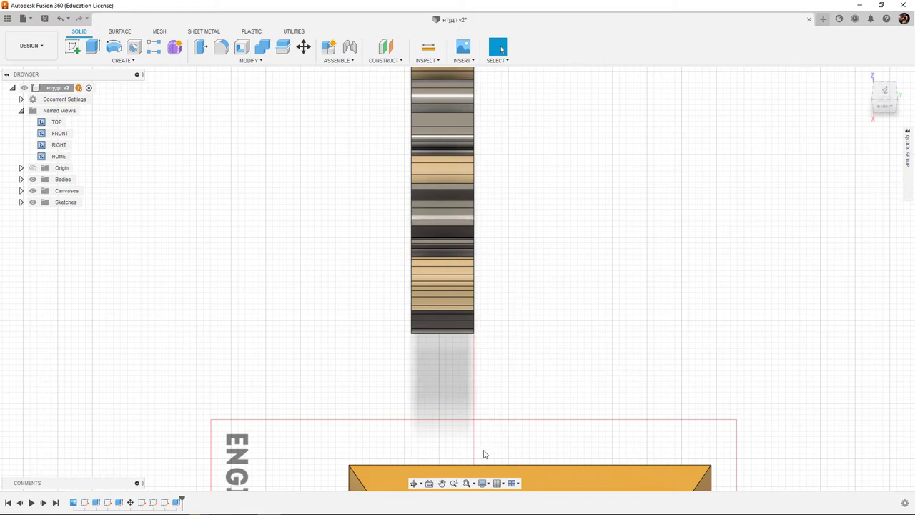
- Fit the model to the view, then zoom-window onto the EGD logo
left_click(466, 483)
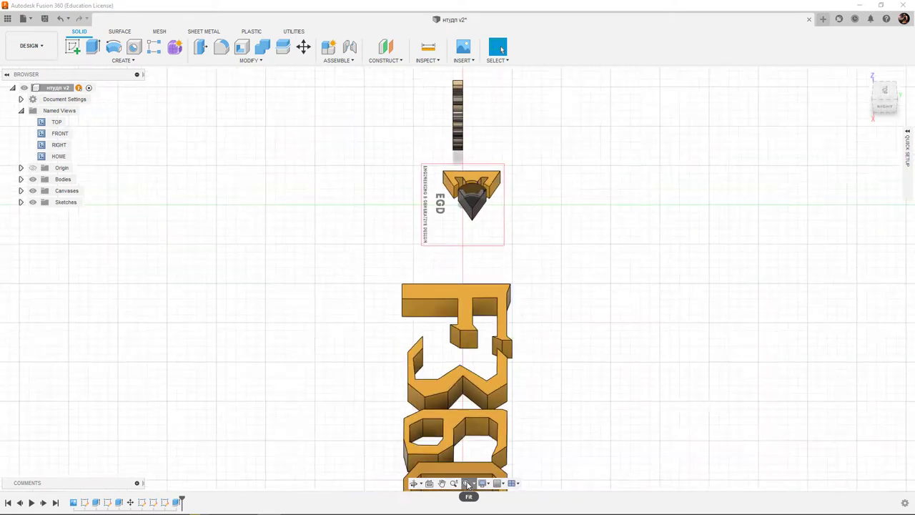
left_click(472, 484)
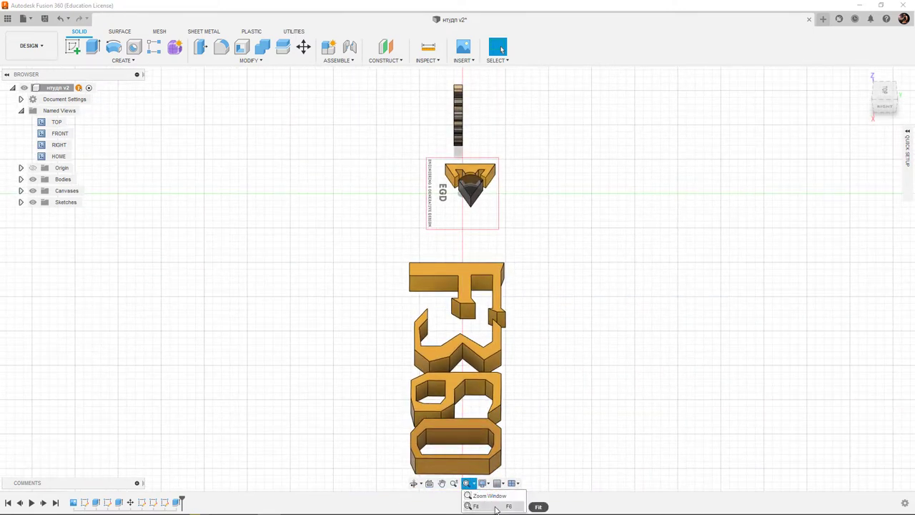
left_click(495, 507)
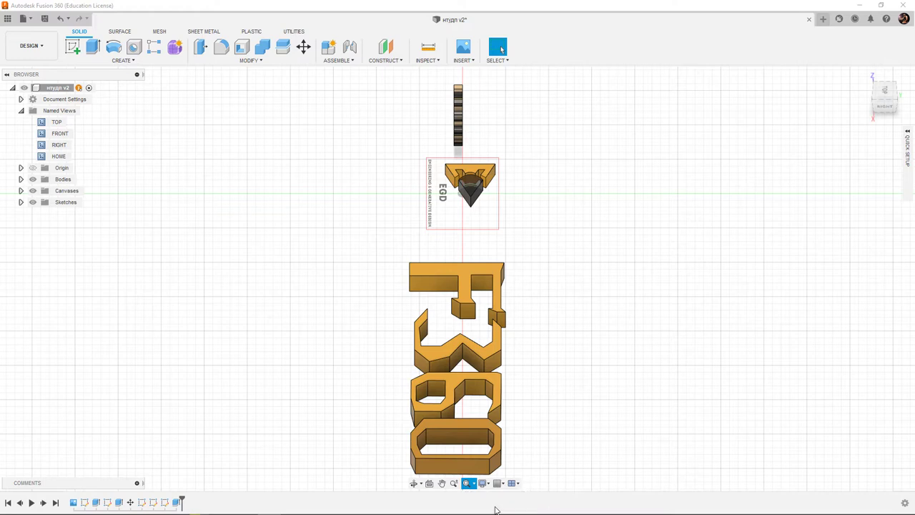
left_click(473, 484)
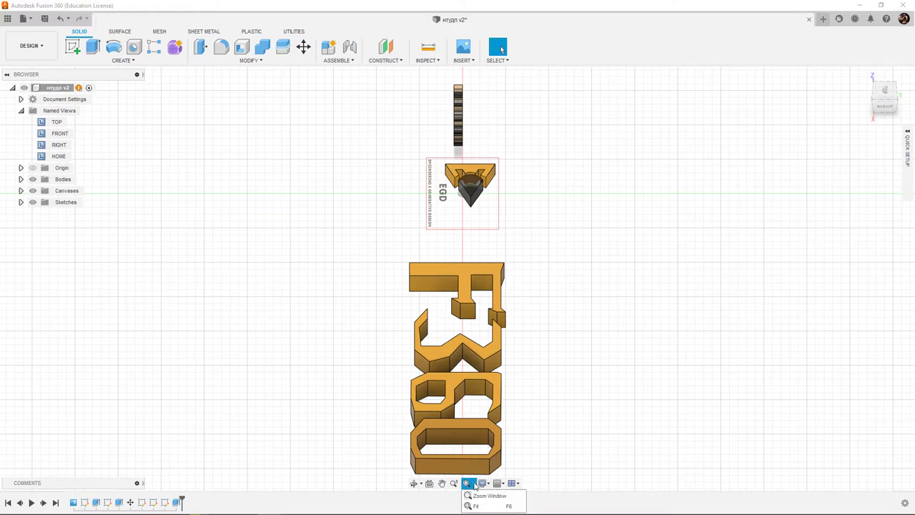
left_click(479, 496)
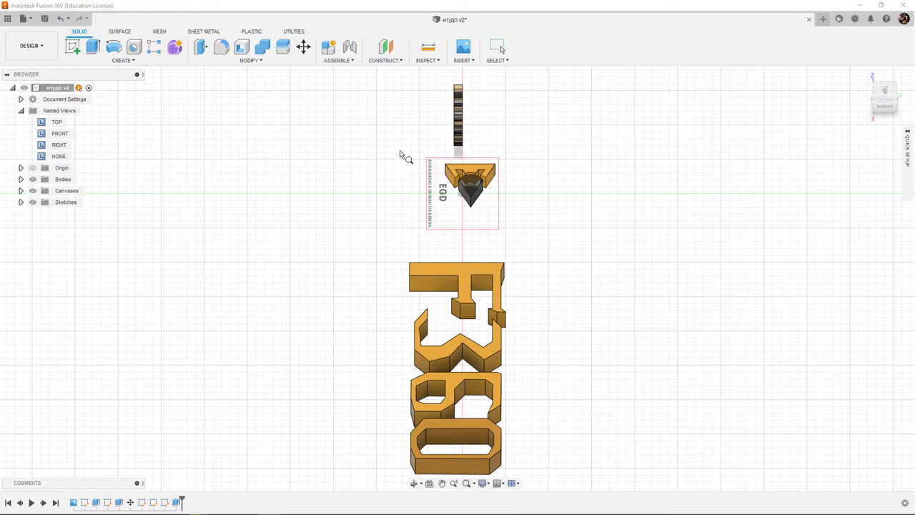
left_click_drag(429, 151, 494, 232)
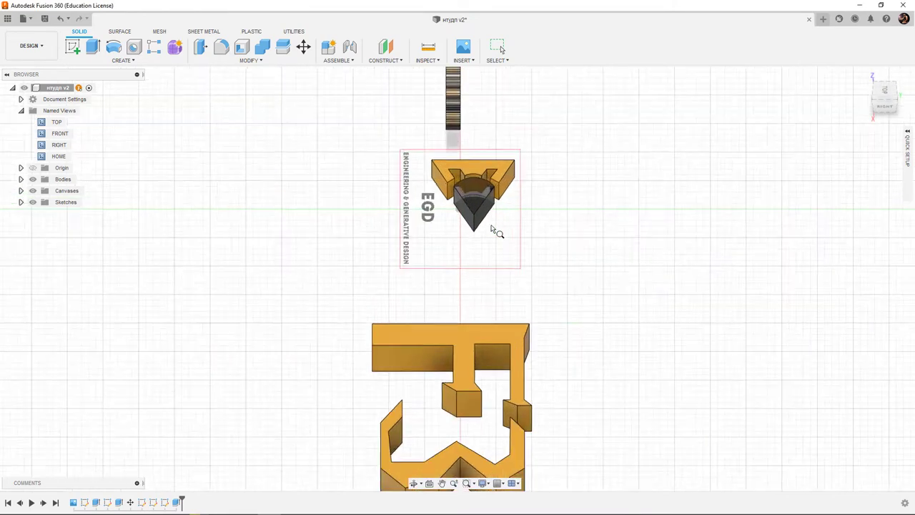
- Zoom-window into the logo's top-left corner, then fit the whole model back in view
left_click(466, 485)
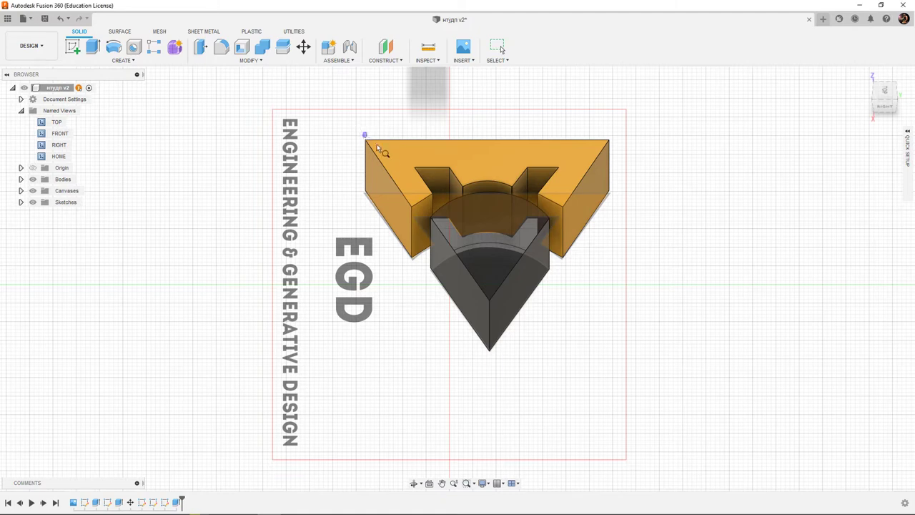
left_click_drag(364, 133, 398, 167)
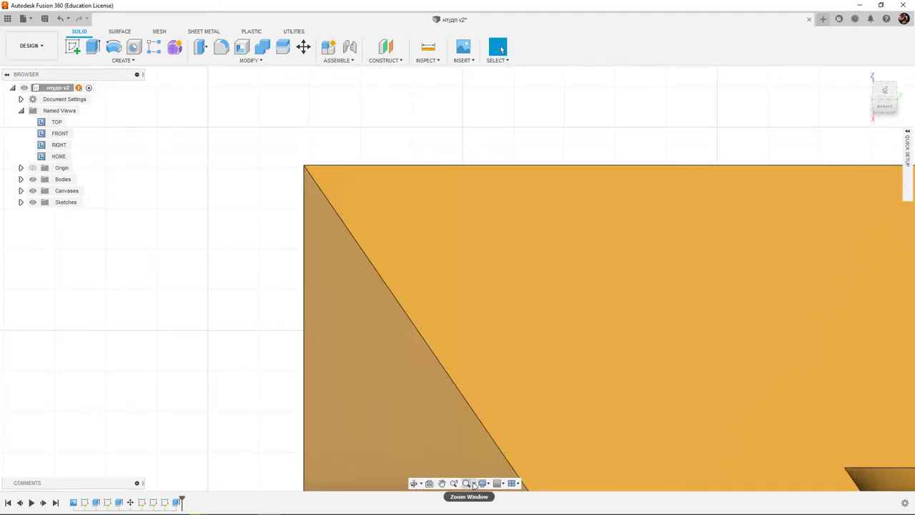
left_click(472, 484)
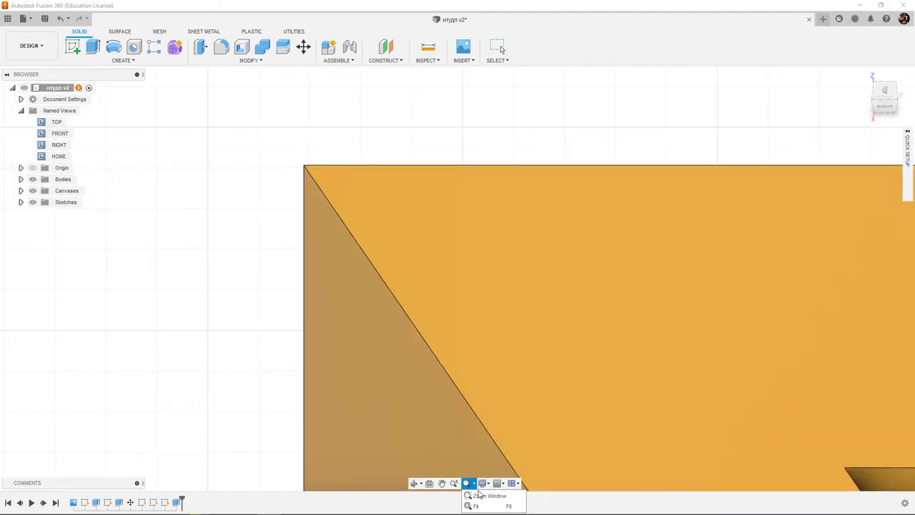
left_click(476, 506)
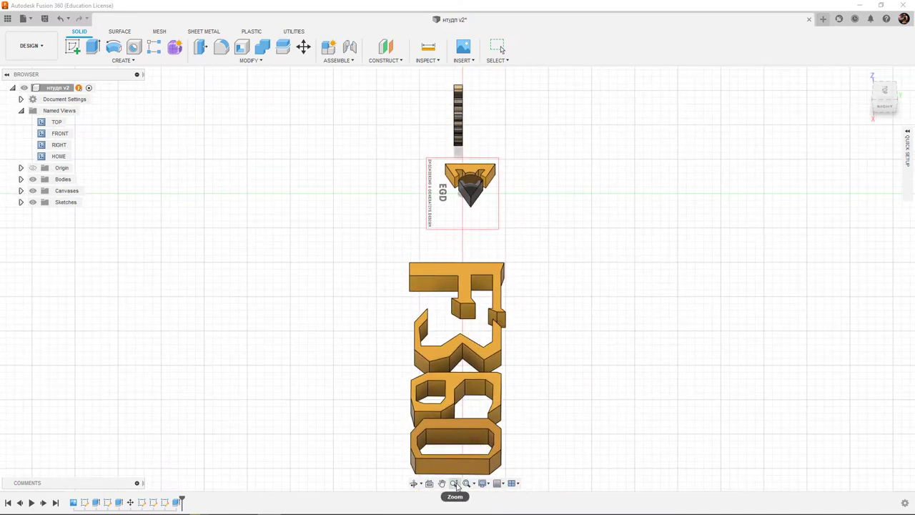
- Drag-zoom the view, return to the Home view, and pan the model down-left
left_click(455, 484)
mouse_move(442, 255)
left_mouse_down()
mouse_move(439, 289)
mouse_move(458, 266)
mouse_move(472, 290)
mouse_move(477, 248)
mouse_move(480, 266)
left_mouse_up()
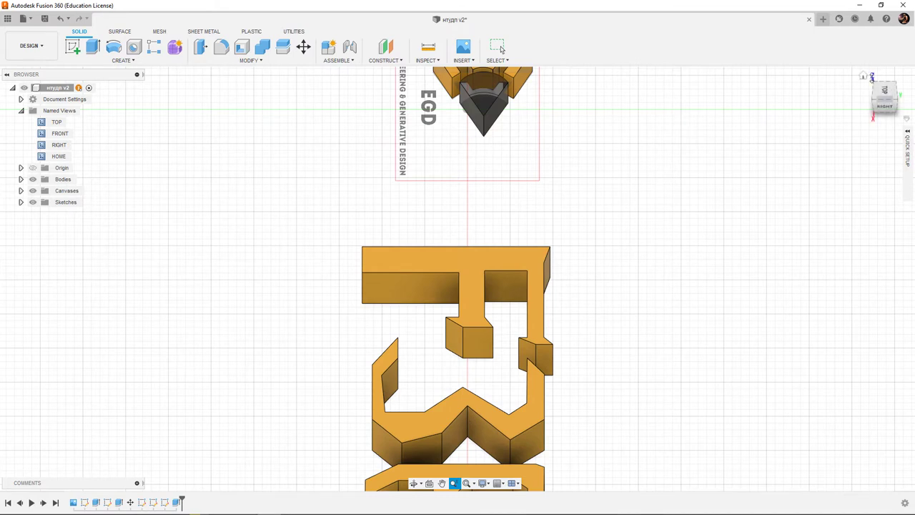
left_click(861, 76)
mouse_move(560, 159)
middle_mouse_down()
mouse_move(537, 196)
mouse_move(607, 170)
mouse_move(623, 194)
mouse_move(516, 197)
mouse_move(670, 180)
mouse_move(455, 183)
mouse_move(670, 192)
mouse_move(623, 198)
middle_mouse_up()
middle_click(623, 198)
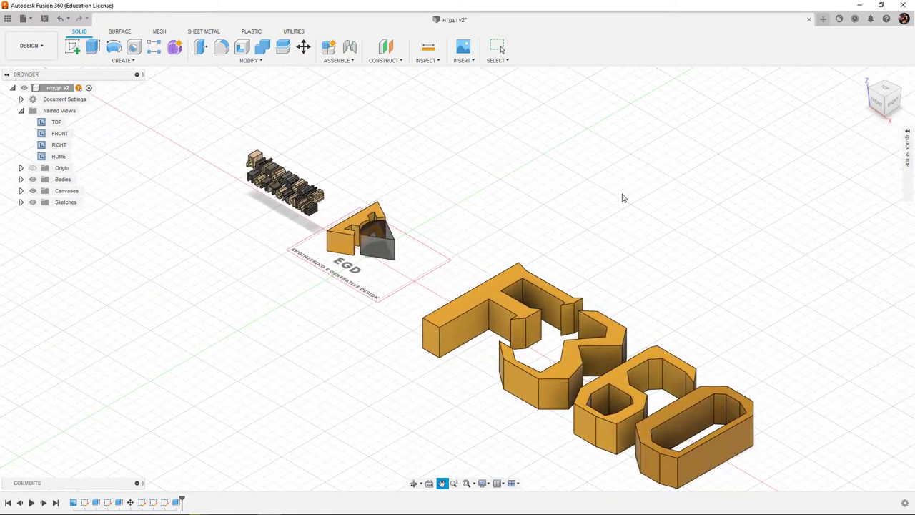
middle_click(640, 188)
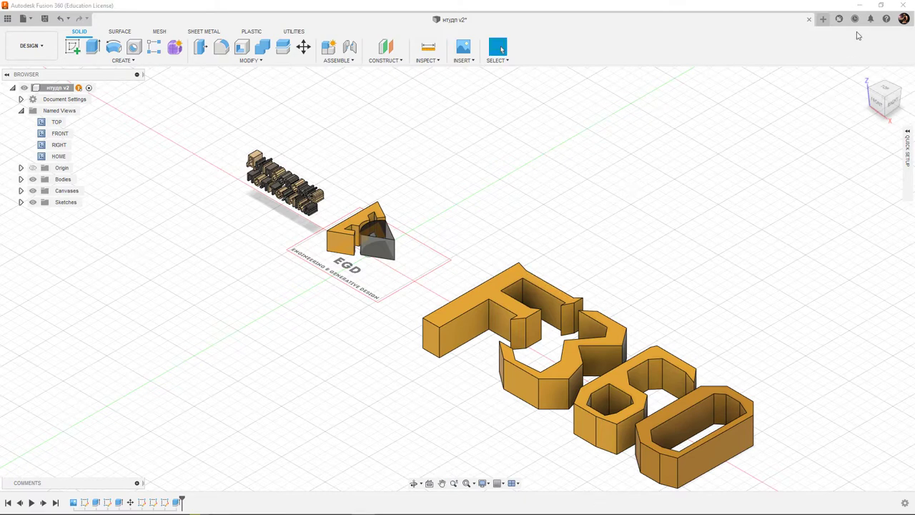
left_click(887, 19)
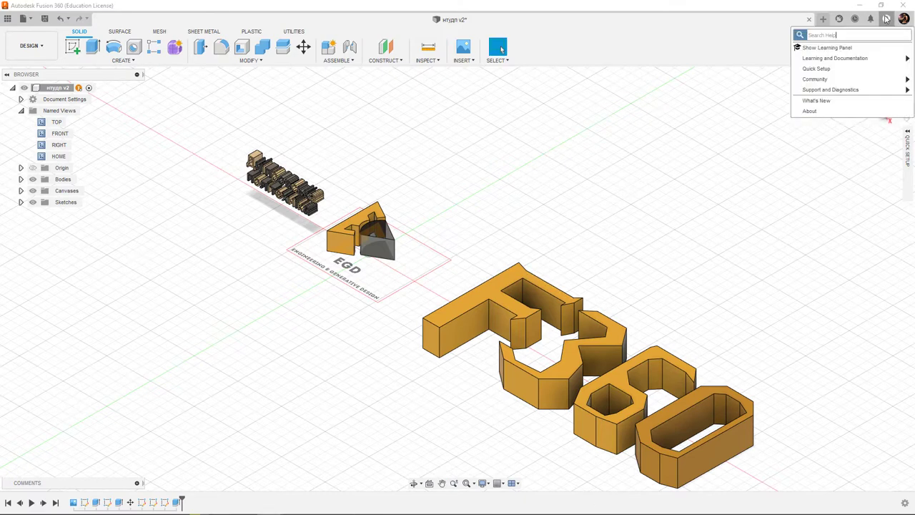
left_click(844, 68)
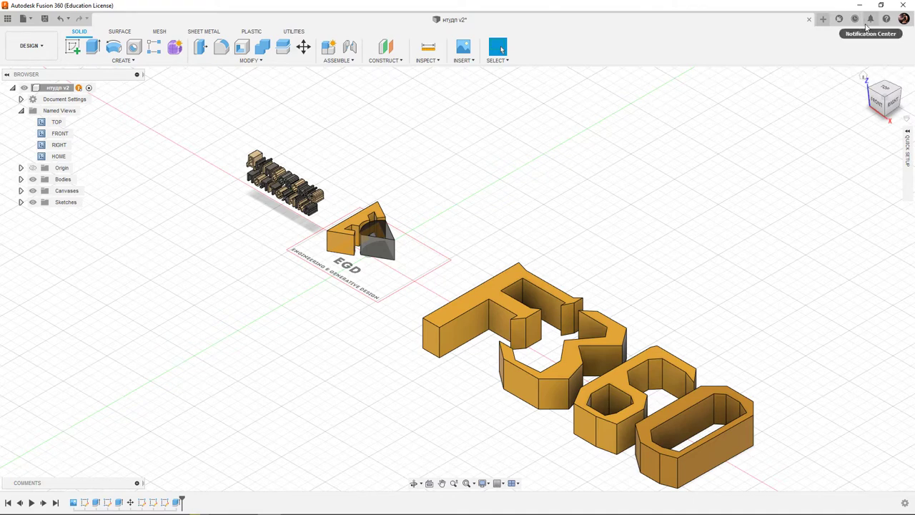
- Expand the Quick Setup panel, then pan, scroll-zoom and orbit around the model
left_click(907, 133)
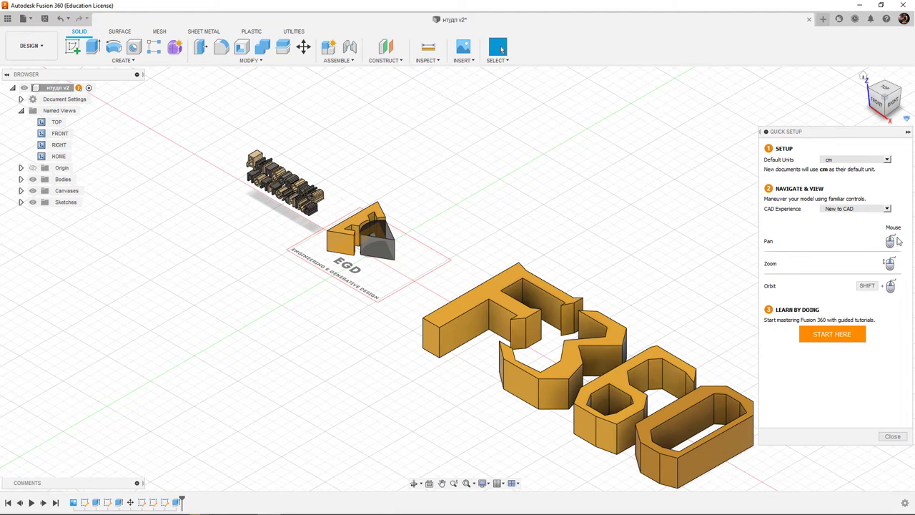
middle_click_drag(699, 207, 644, 202)
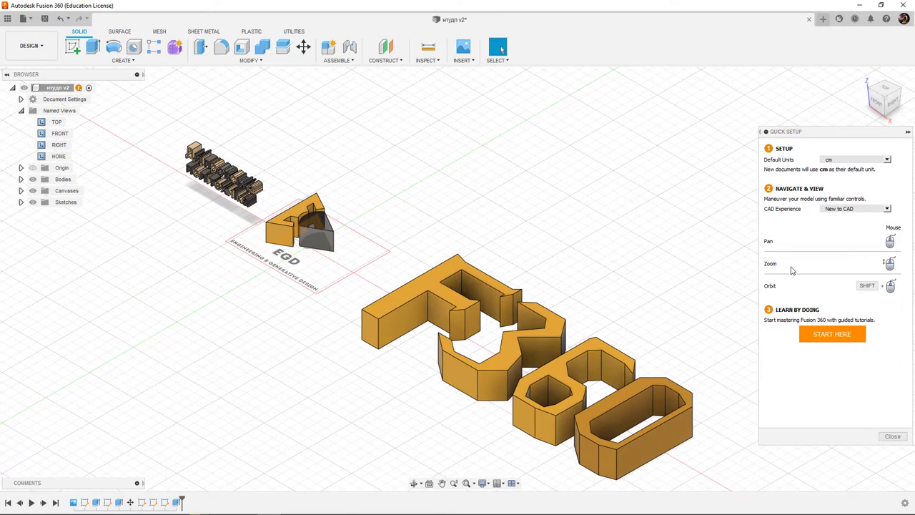
scroll(593, 256, "down", 1)
scroll(593, 253, "up", 2)
scroll(593, 250, "down", 2)
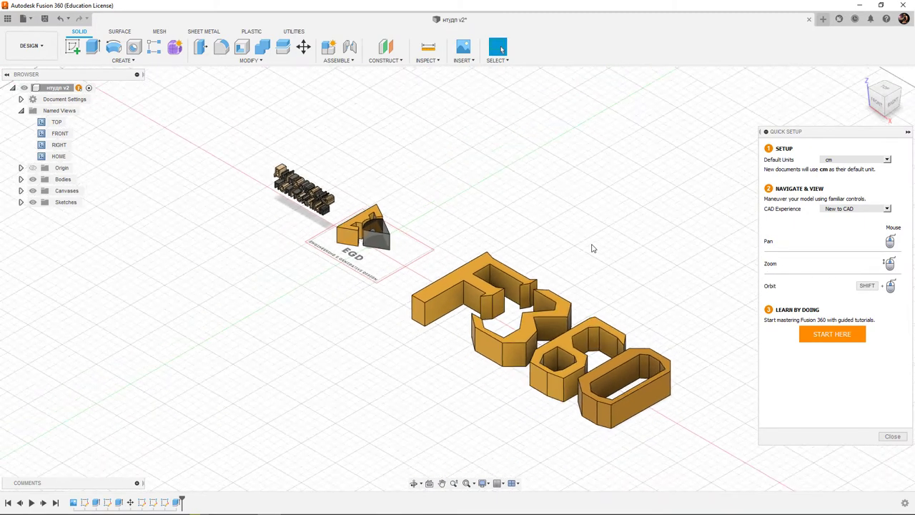
scroll(592, 248, "up", 3)
scroll(592, 248, "down", 2)
scroll(592, 247, "up", 3)
scroll(593, 247, "up", 2)
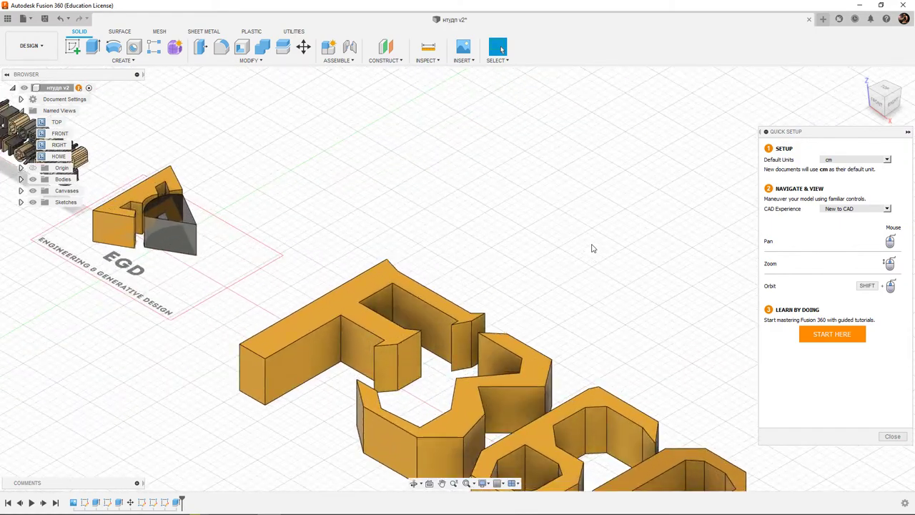
scroll(597, 249, "down", 2)
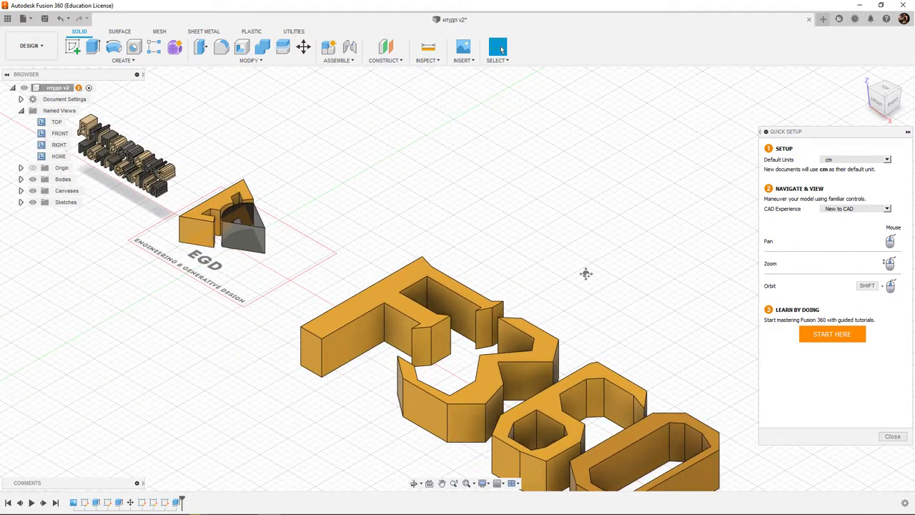
mouse_move(587, 272)
middle_mouse_down()
mouse_move(568, 231)
mouse_move(546, 244)
mouse_move(517, 207)
mouse_move(539, 215)
mouse_move(554, 243)
middle_mouse_up()
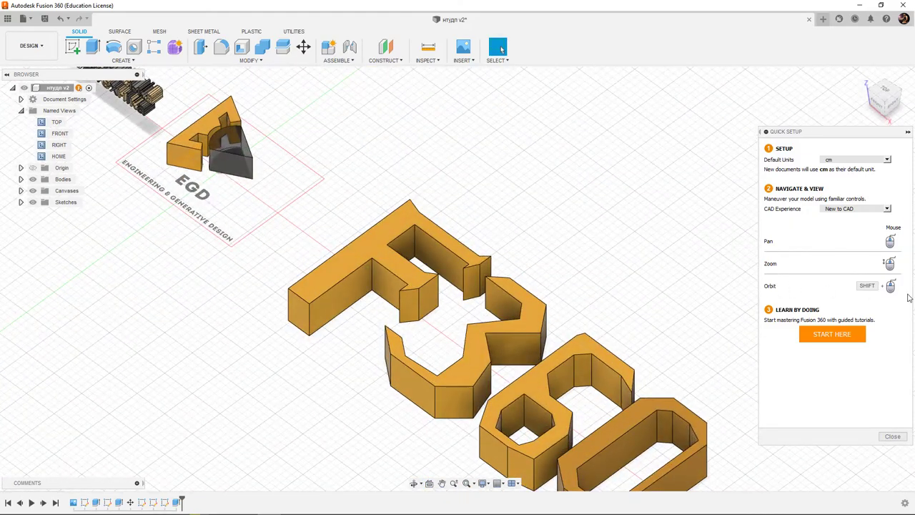
mouse_move(515, 266)
middle_mouse_down("shift")
mouse_move(474, 266)
mouse_move(490, 262)
mouse_move(505, 277)
mouse_move(461, 276)
mouse_move(704, 270)
middle_mouse_up("shift")
- Collapse Quick Setup and split the canvas into four viewports with Multiple Views
left_click(908, 132)
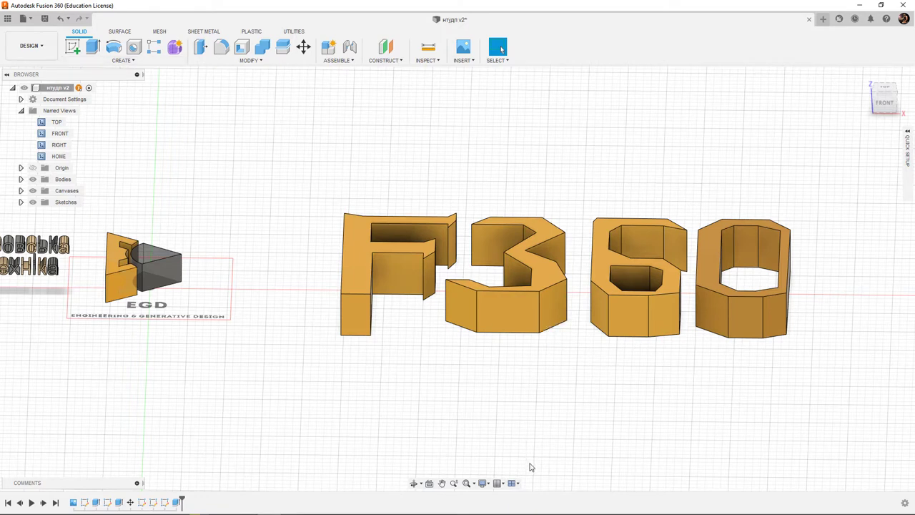
left_click(514, 483)
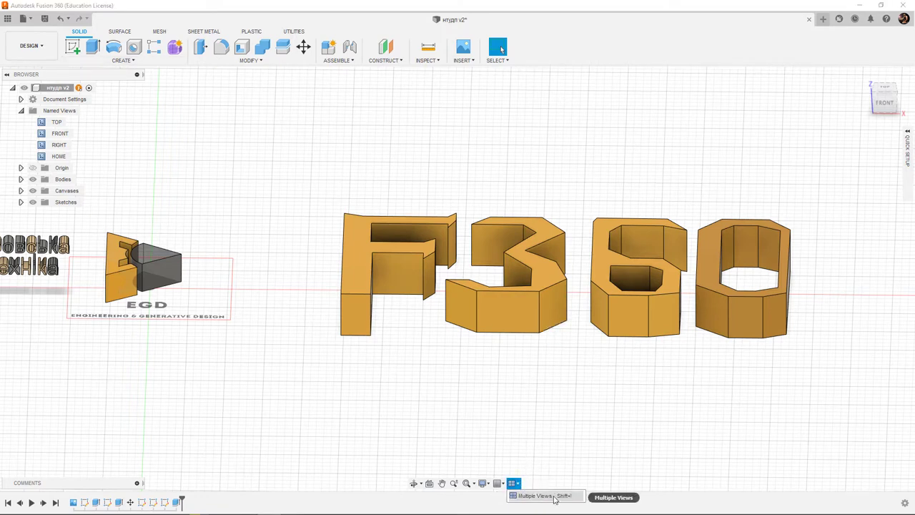
left_click(555, 497)
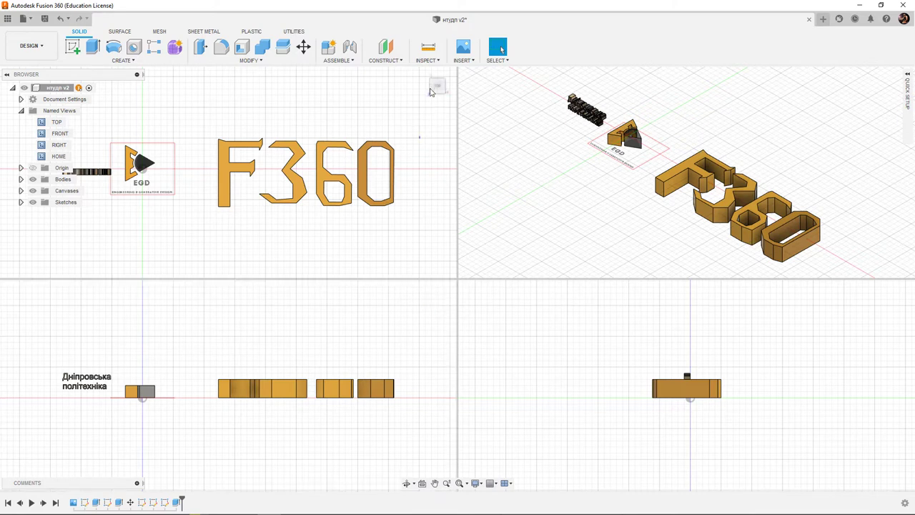
mouse_move(358, 214)
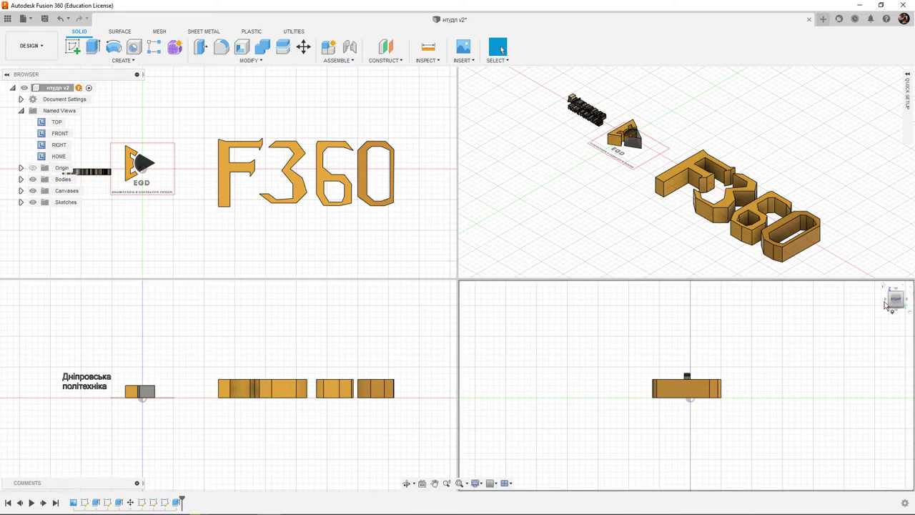
mouse_move(896, 299)
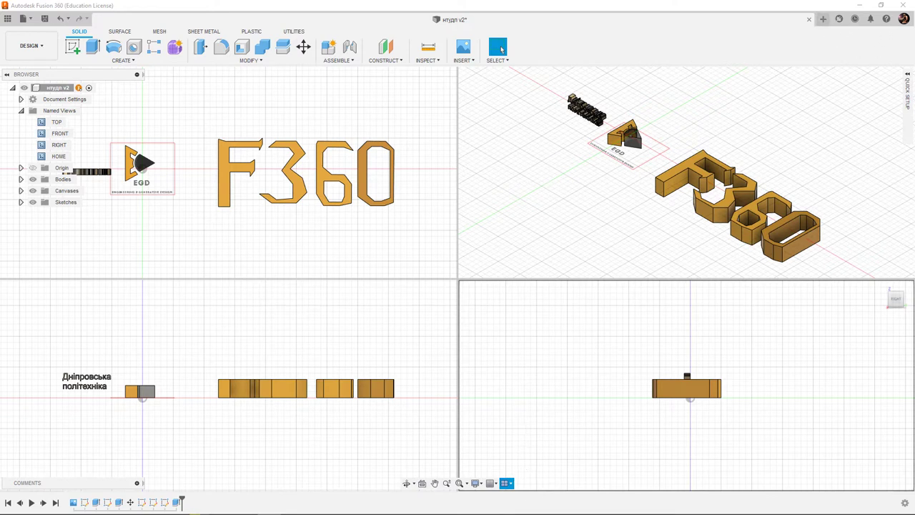
- Restore the window, move it to the top-left and enlarge it to nearly fill the screen
left_click(881, 5)
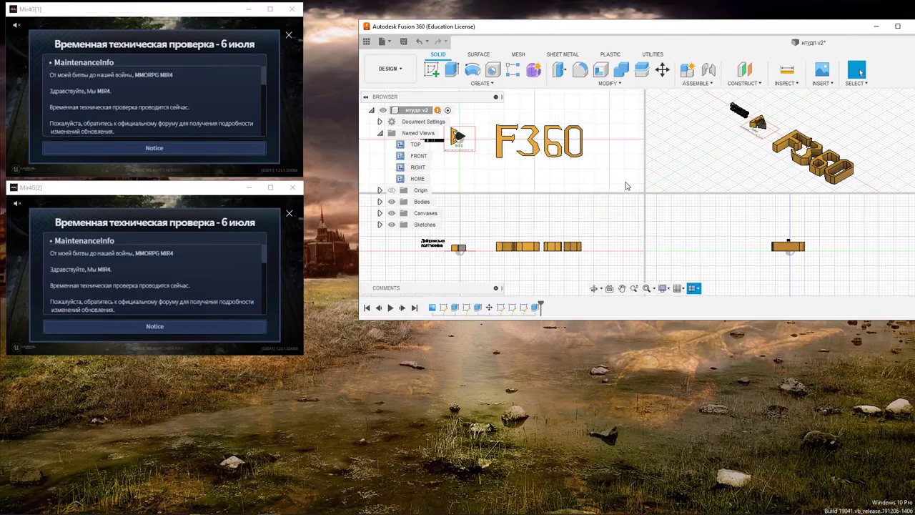
left_click_drag(570, 39, 219, 20)
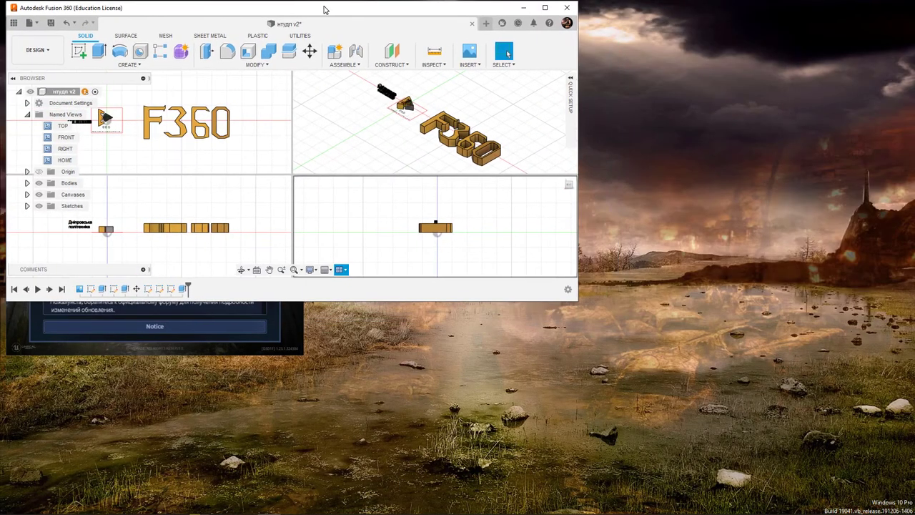
left_click_drag(572, 300, 908, 466)
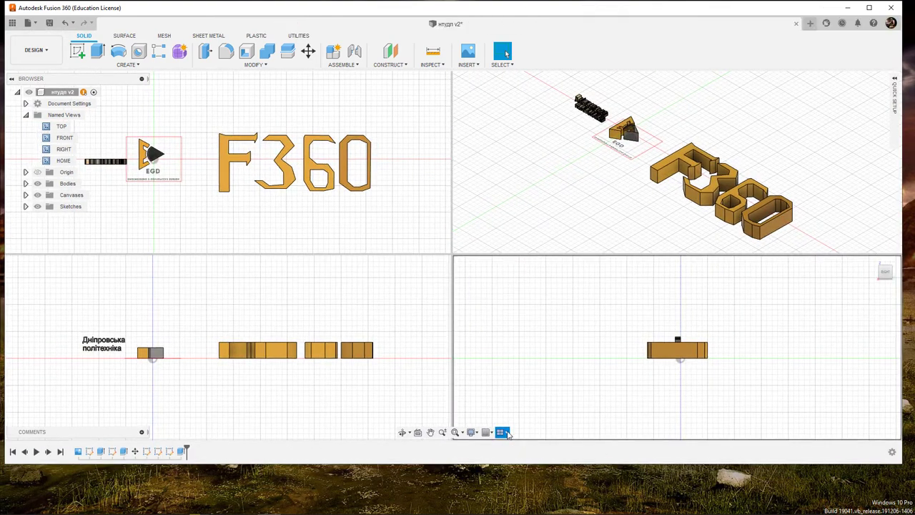
left_click(507, 433)
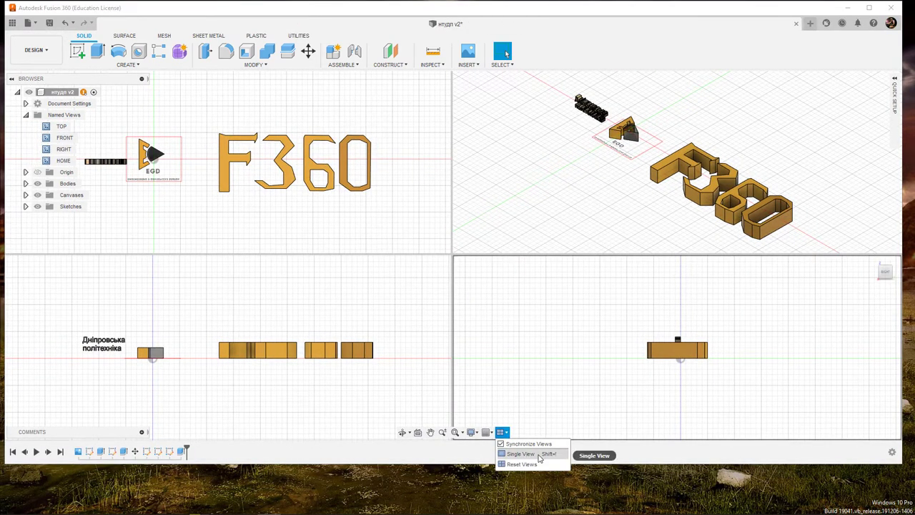
- Return to Single View, then maximize and restore the program window
left_click(521, 454)
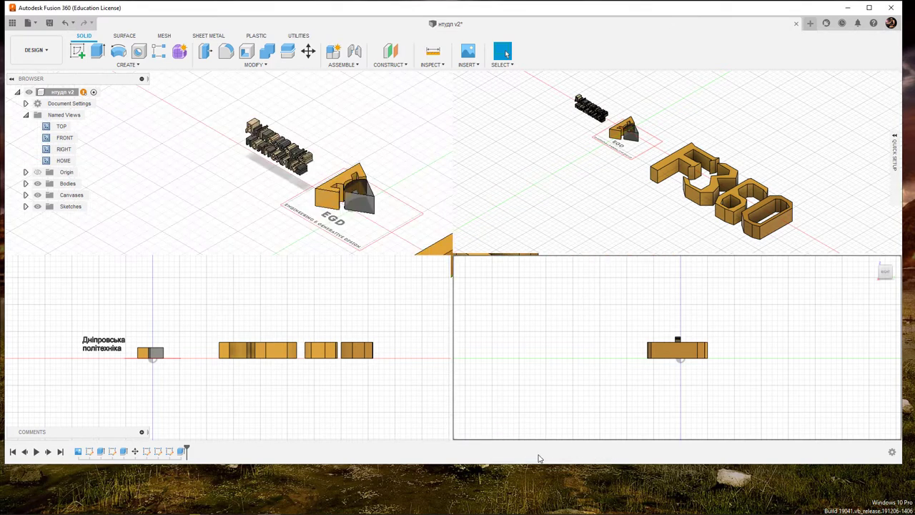
left_click(869, 7)
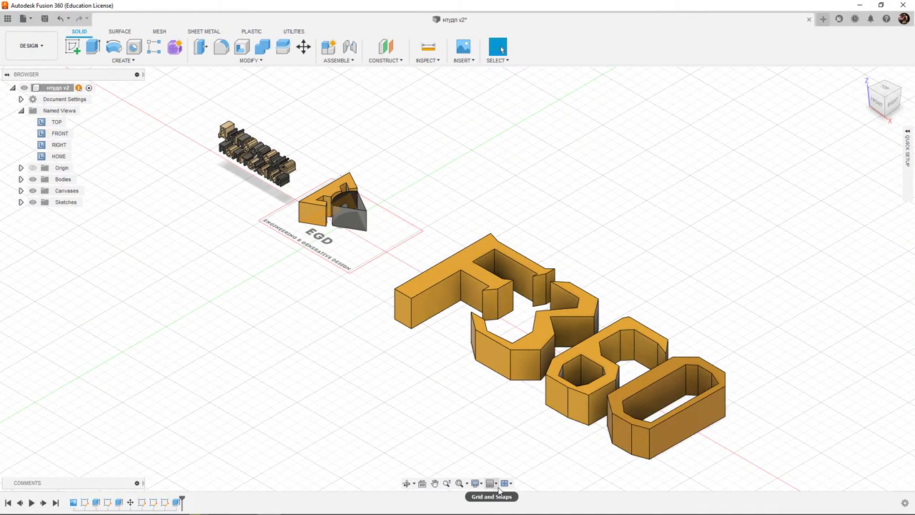
left_click(881, 5)
- Toggle Layout Grid off and back on, then Layout Grid Lock off and back on
left_click(498, 433)
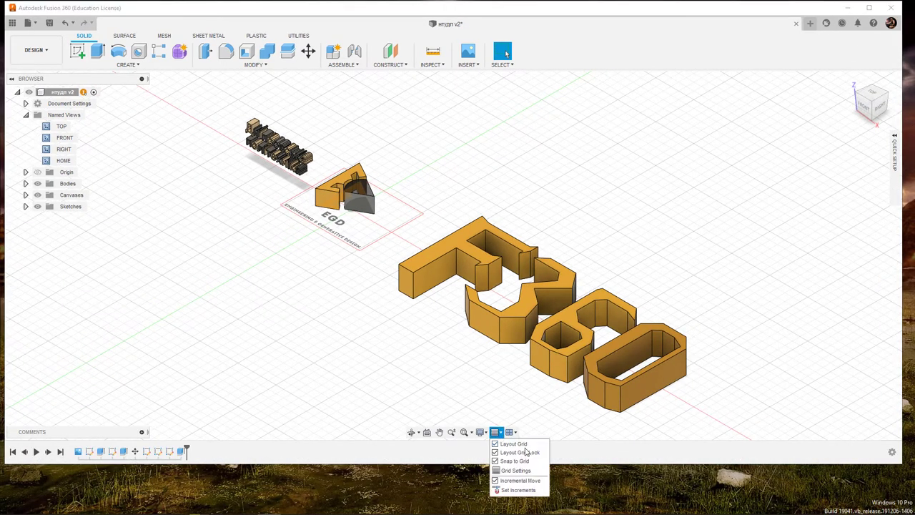
left_click(501, 444)
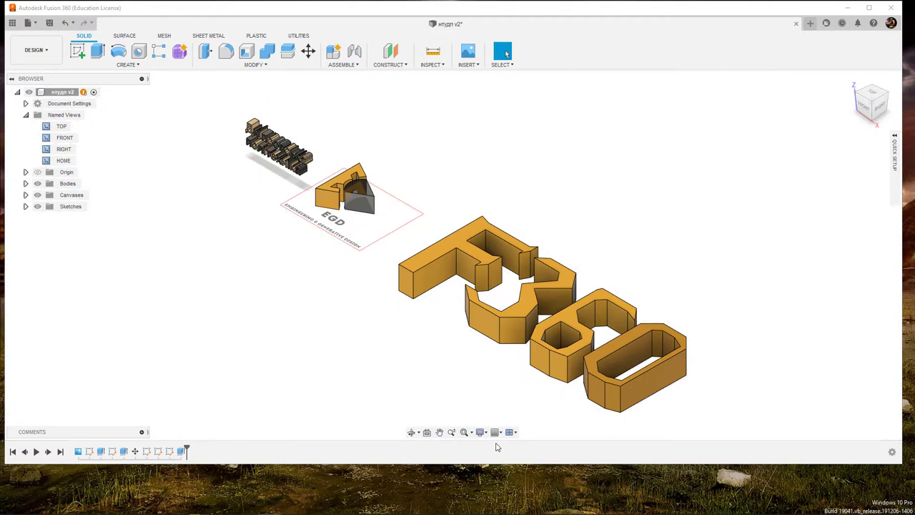
left_click(498, 433)
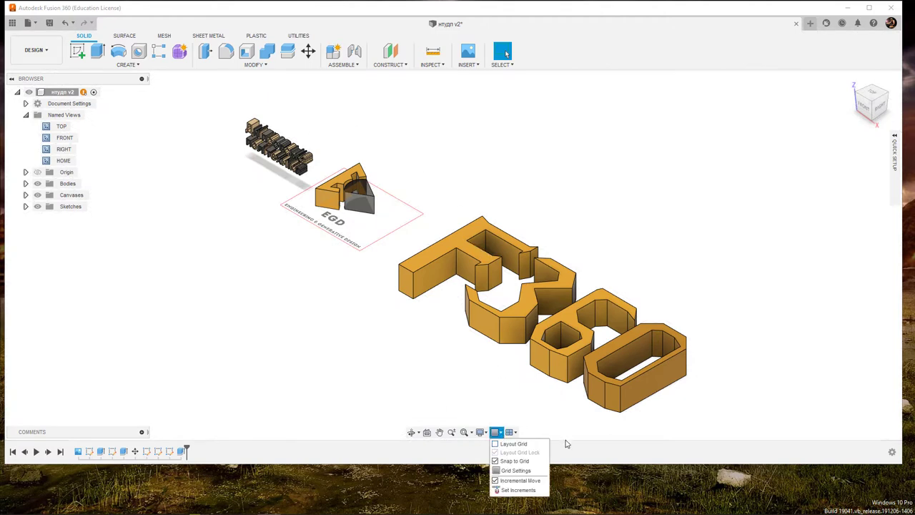
left_click(498, 445)
left_click(498, 433)
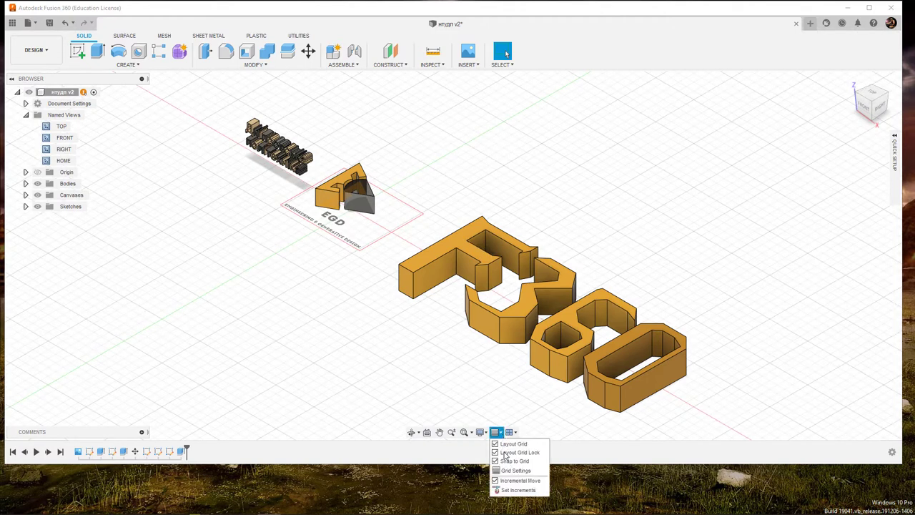
left_click(500, 453)
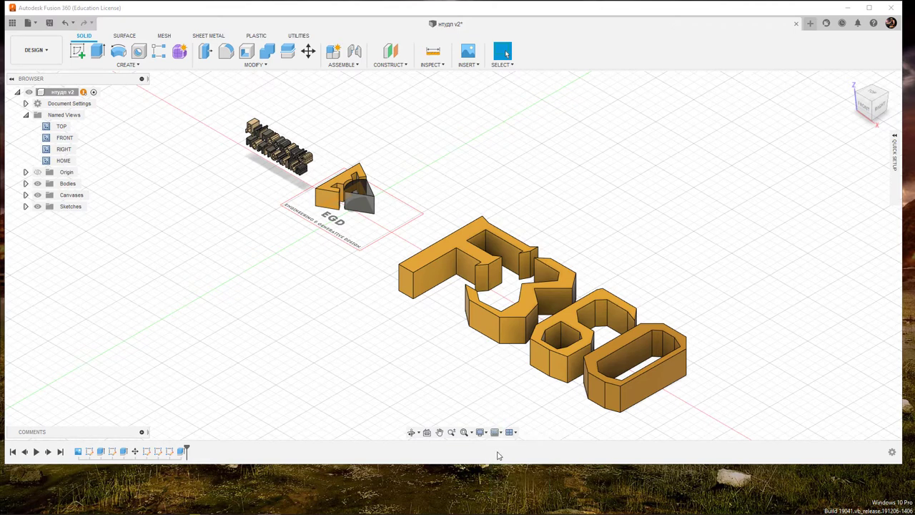
left_click(498, 433)
left_click(496, 452)
left_click(499, 432)
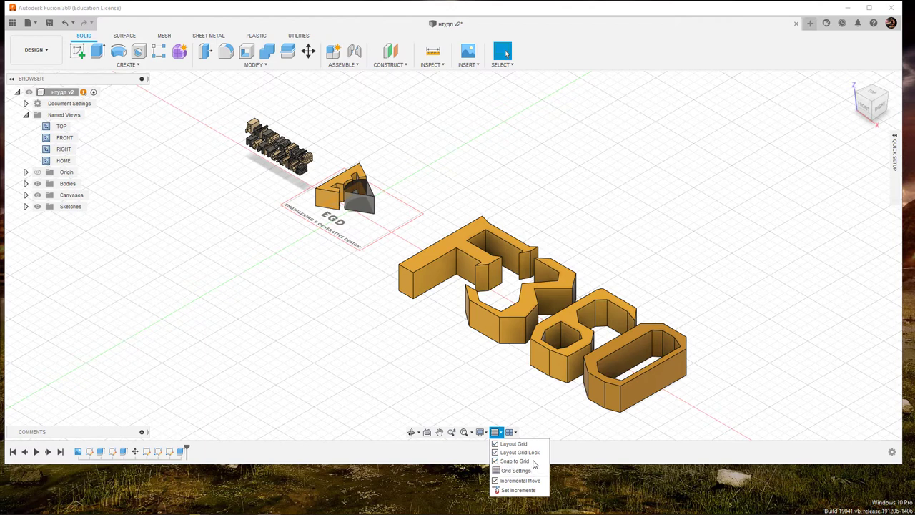
left_click(485, 433)
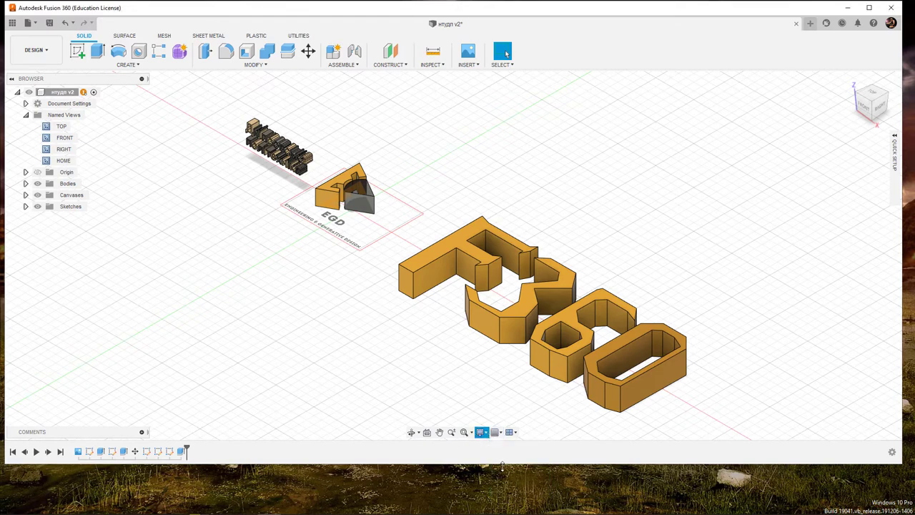
- Resize the window and try the Shaded with Hidden Edges and plain Shaded visual styles
left_click_drag(503, 463, 500, 427)
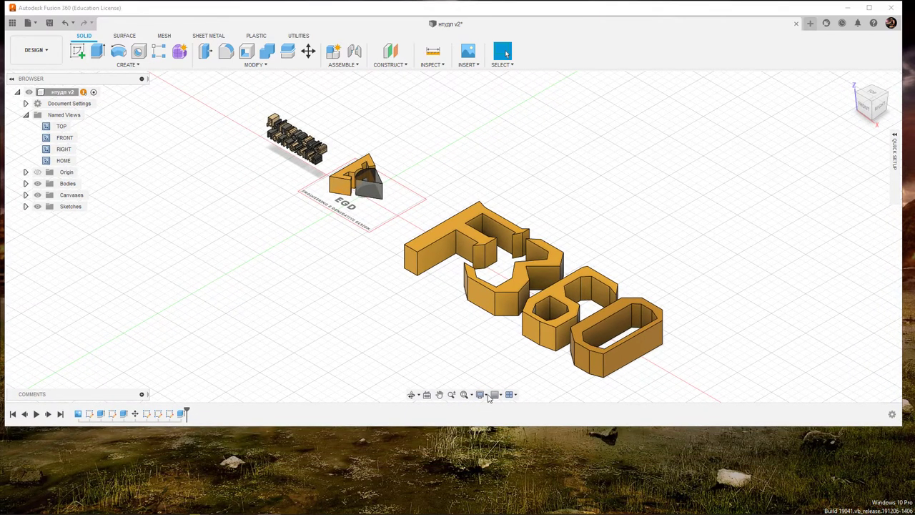
left_click(484, 396)
mouse_move(514, 407)
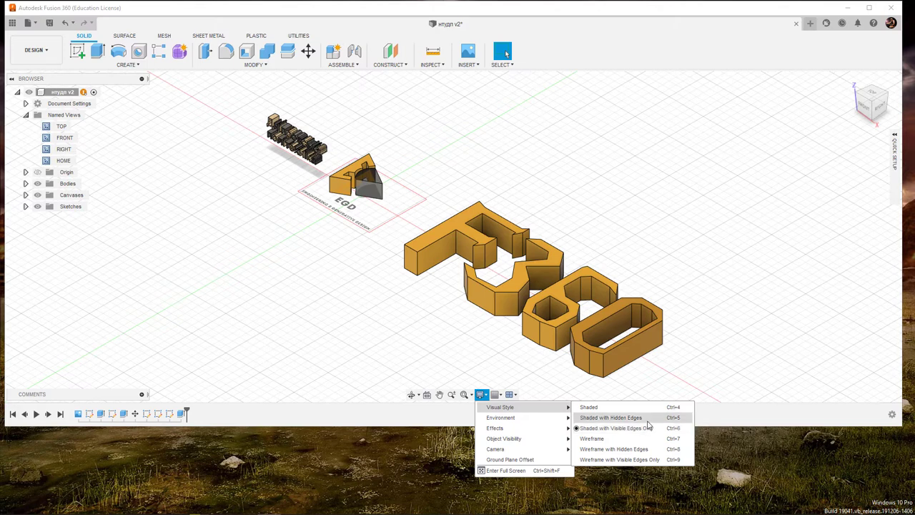
left_click(647, 418)
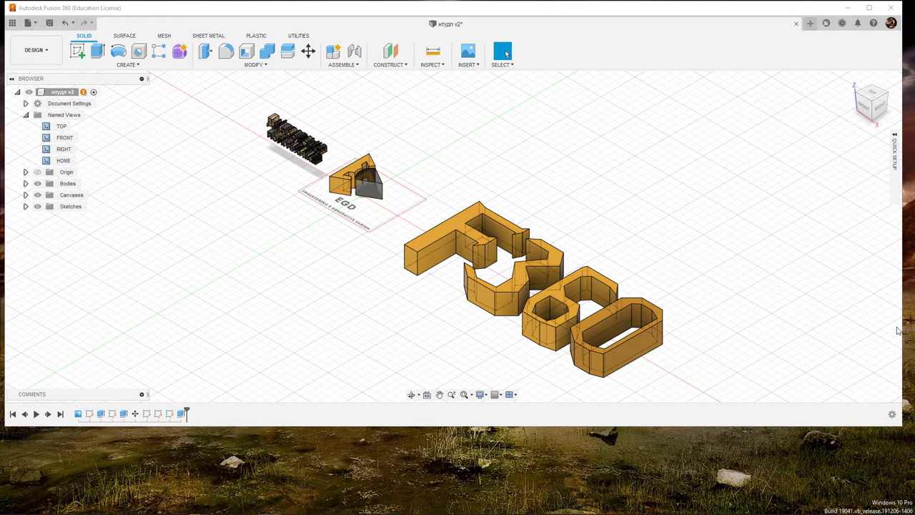
left_click_drag(903, 326, 914, 326)
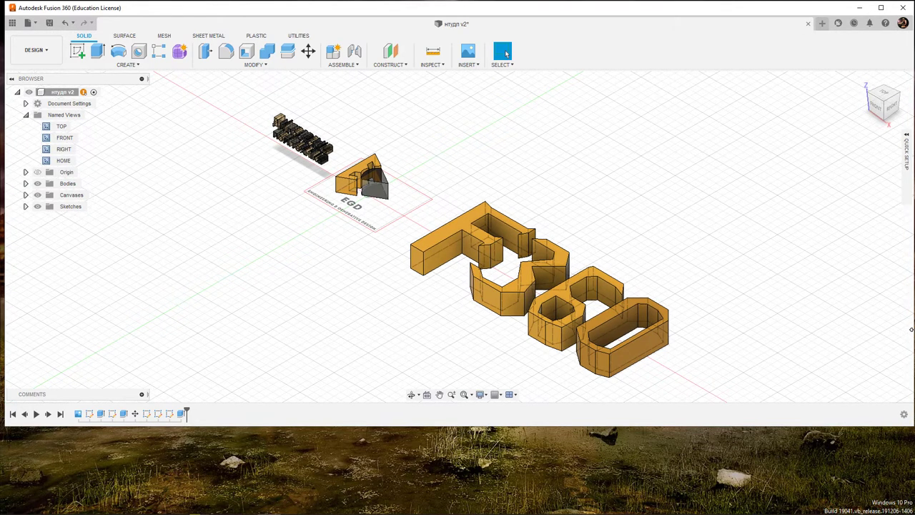
left_click_drag(546, 427, 546, 439)
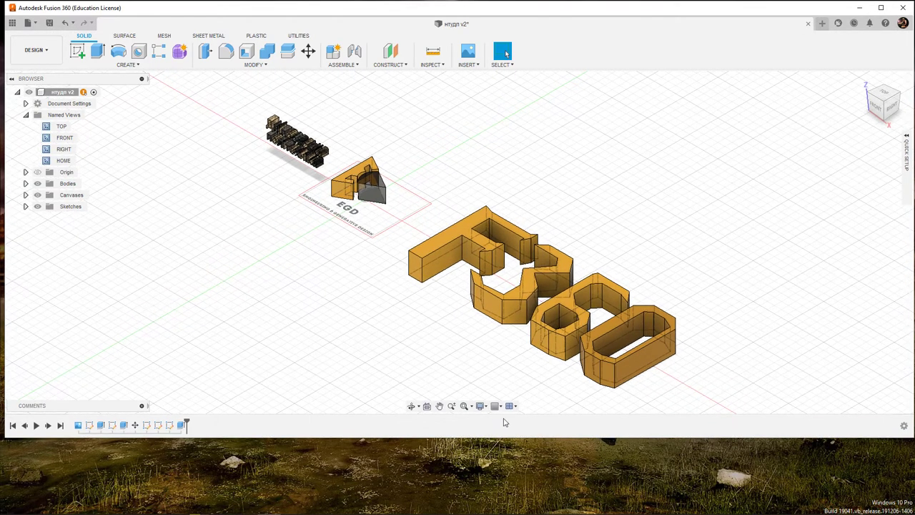
left_click(481, 405)
mouse_move(501, 418)
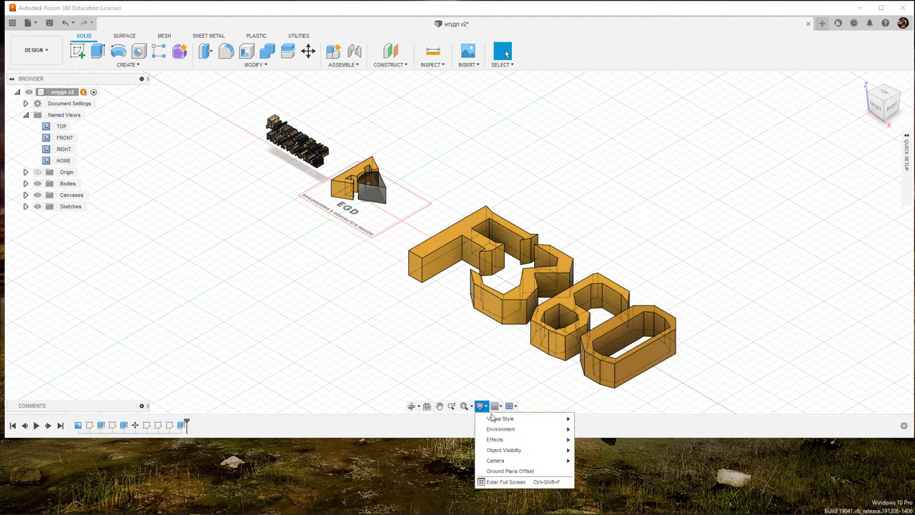
left_click(588, 419)
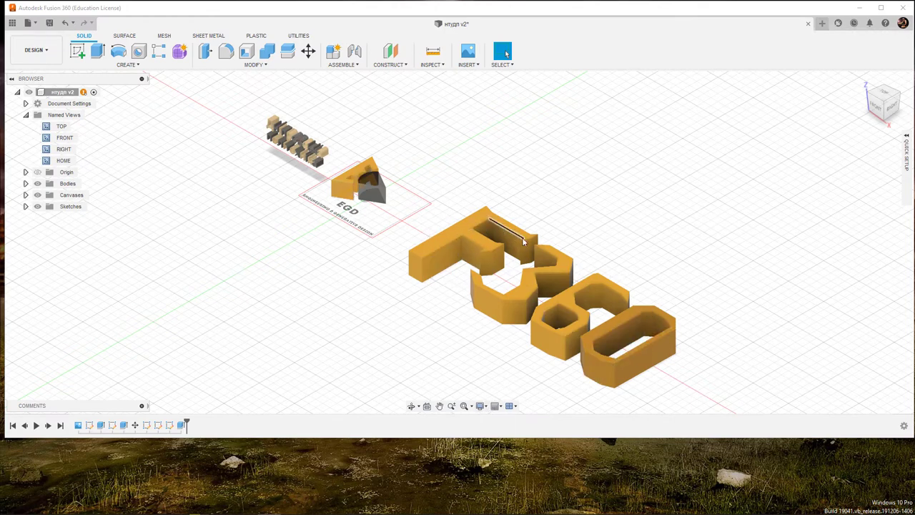
- Try Wireframe and Wireframe with Hidden Edges, then settle on Shaded with Visible Edges Only
left_click(481, 406)
mouse_move(500, 419)
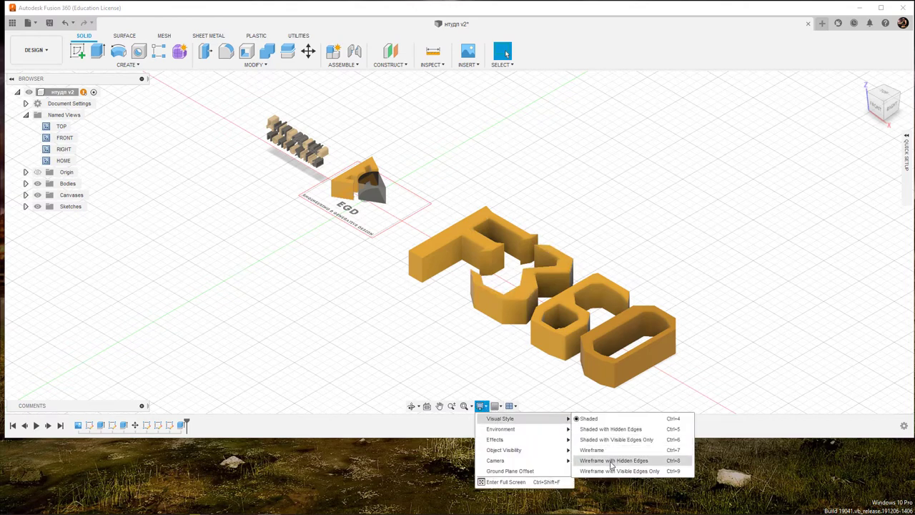
left_click(616, 451)
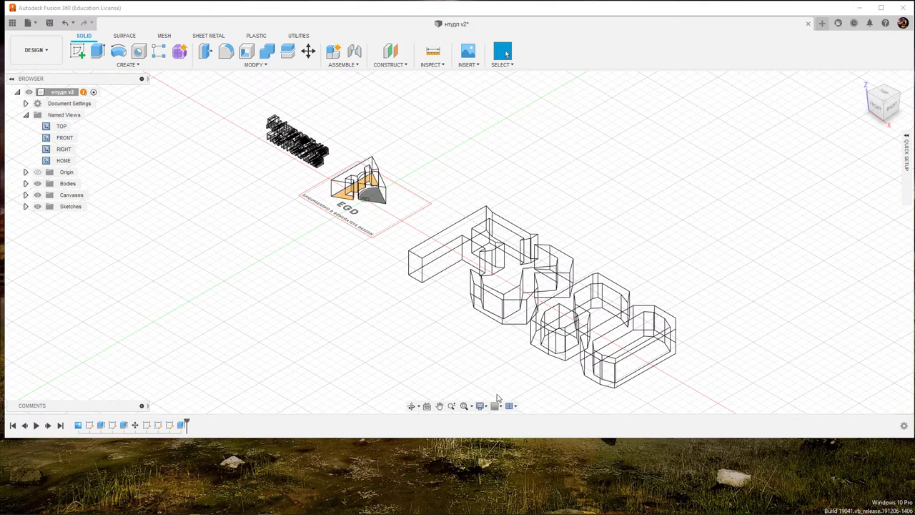
left_click(481, 405)
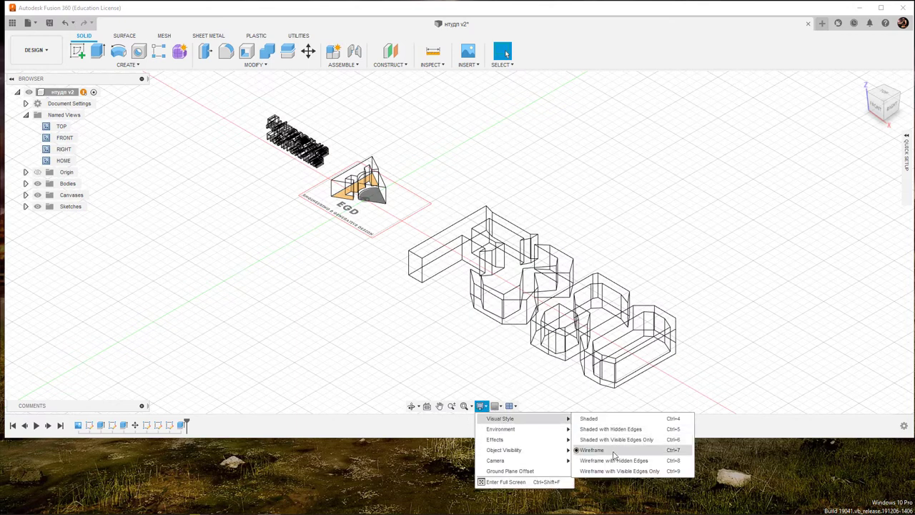
left_click(616, 461)
left_click(496, 406)
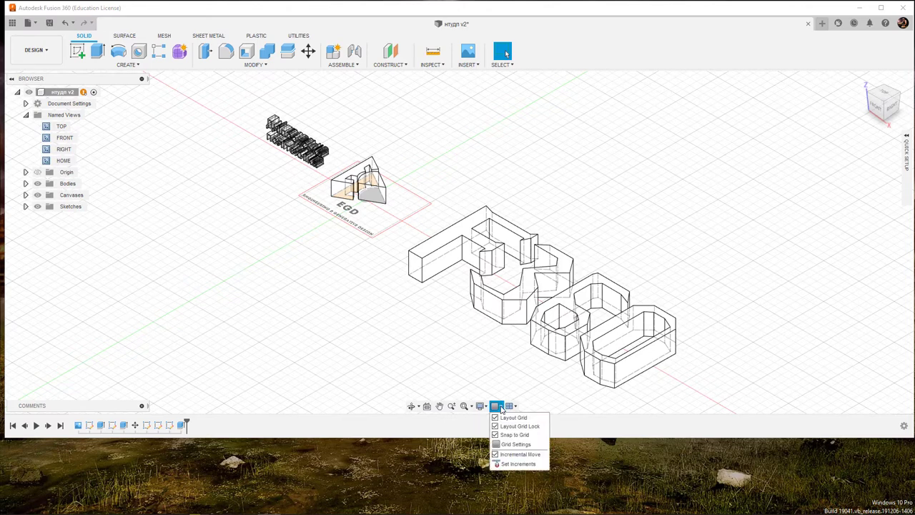
left_click(481, 406)
mouse_move(501, 419)
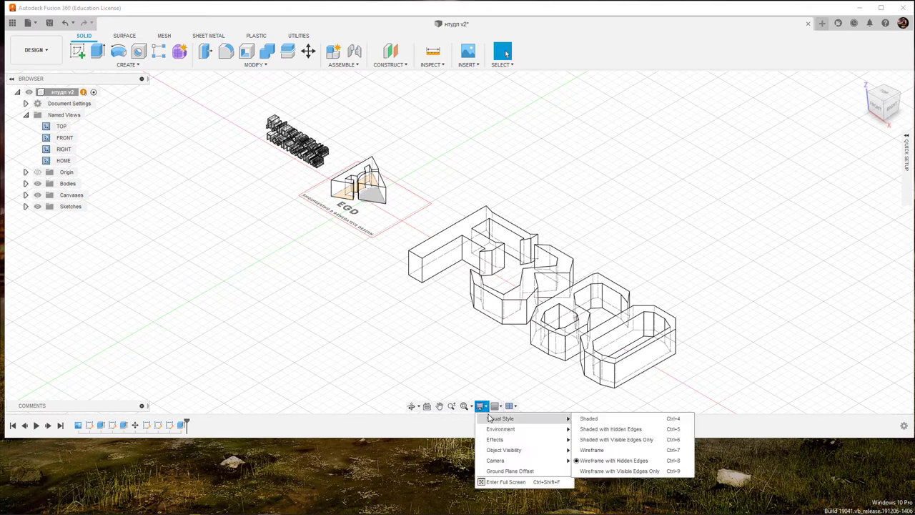
left_click(600, 441)
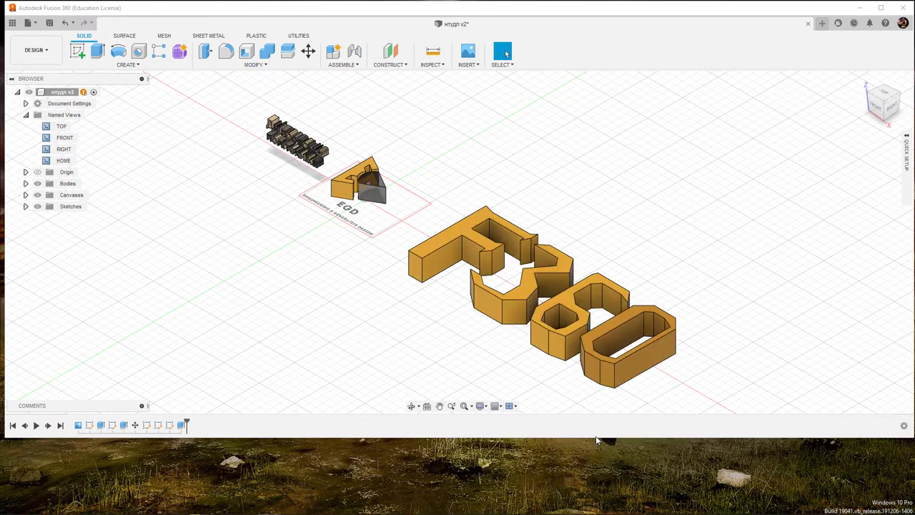
left_click(485, 407)
mouse_move(501, 429)
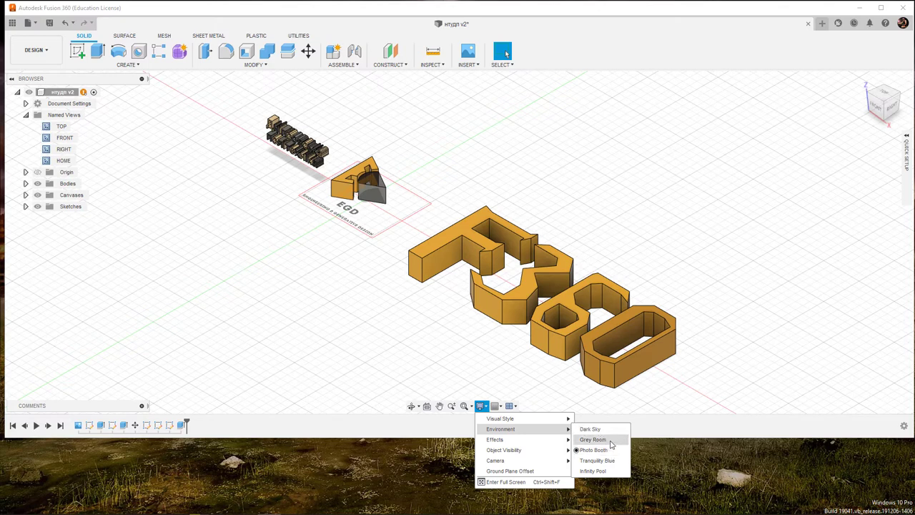
left_click(610, 430)
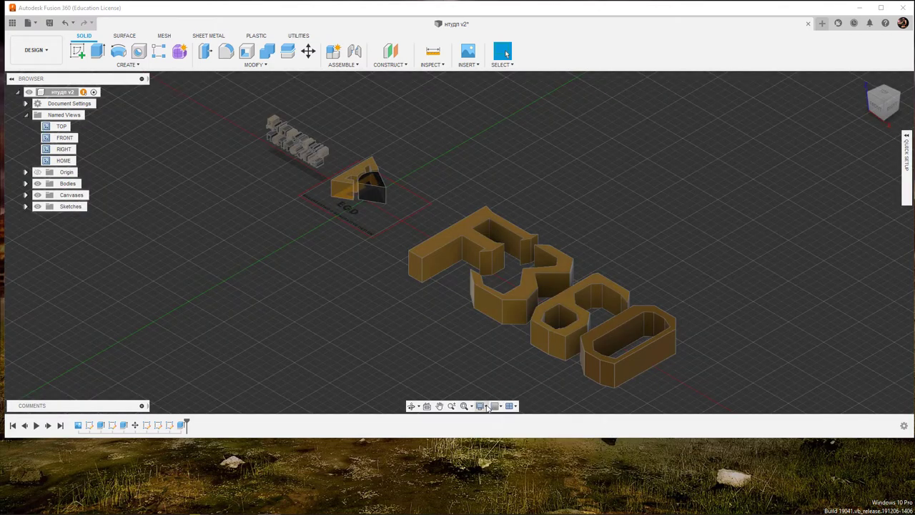
left_click(481, 406)
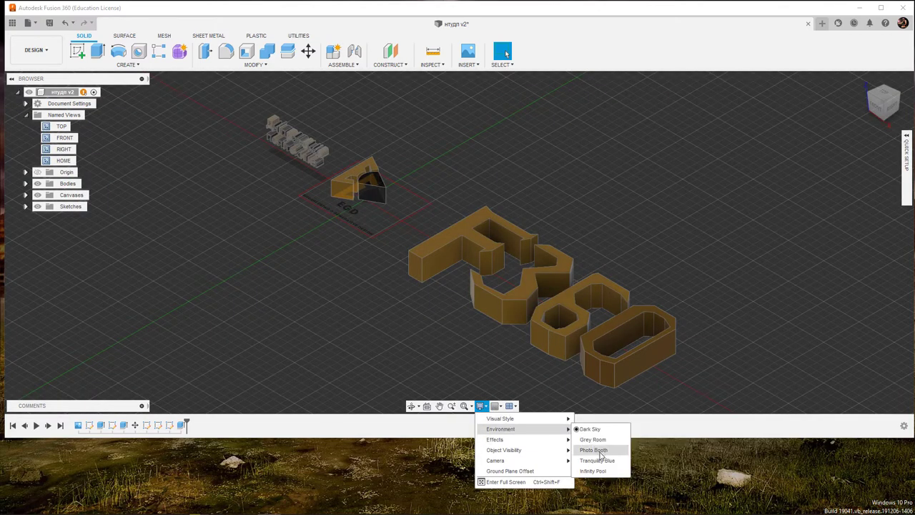
left_click(598, 462)
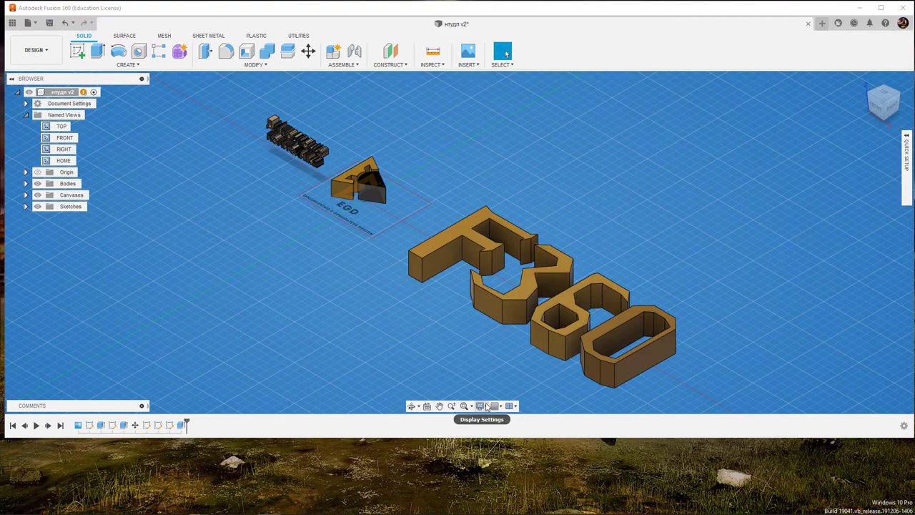
left_click(481, 407)
left_click(586, 450)
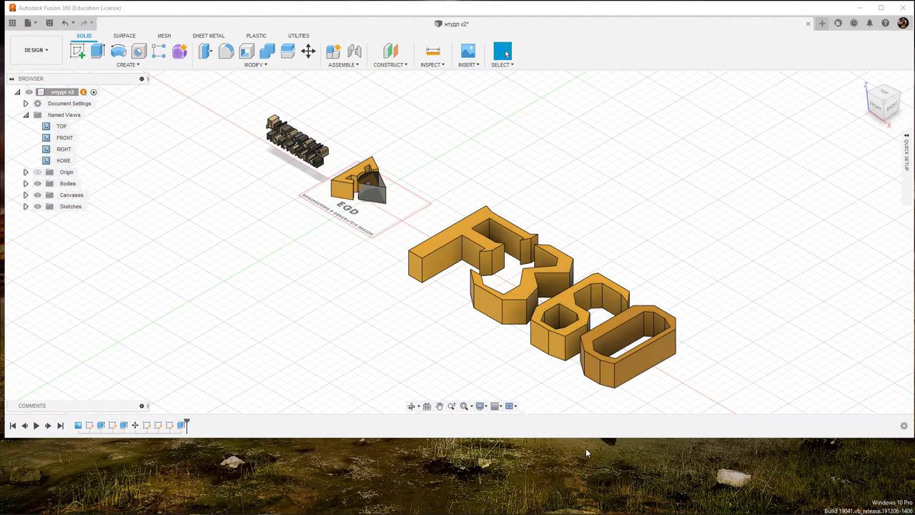
left_click(481, 406)
mouse_move(495, 439)
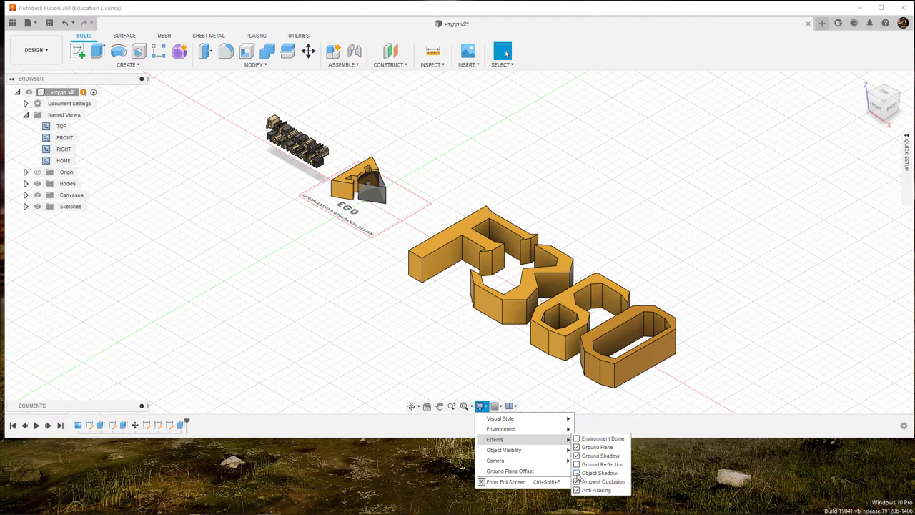
left_click(577, 473)
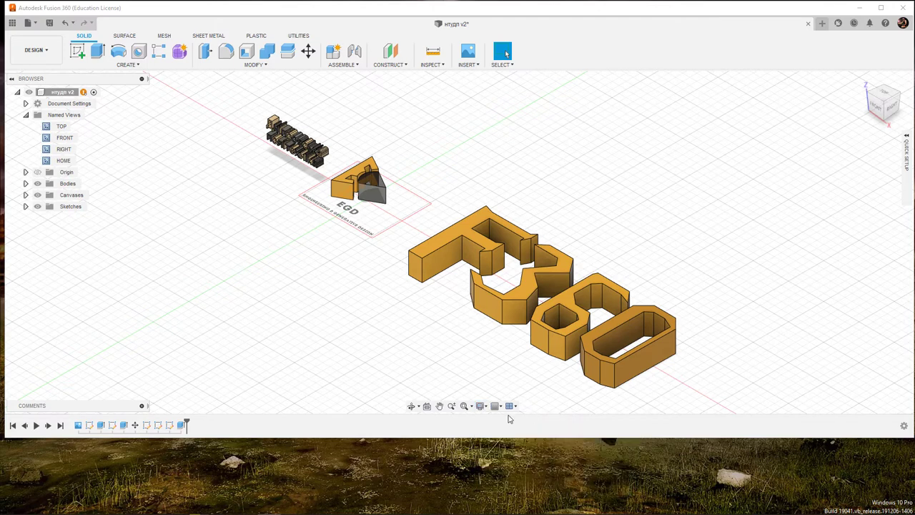
left_click(484, 407)
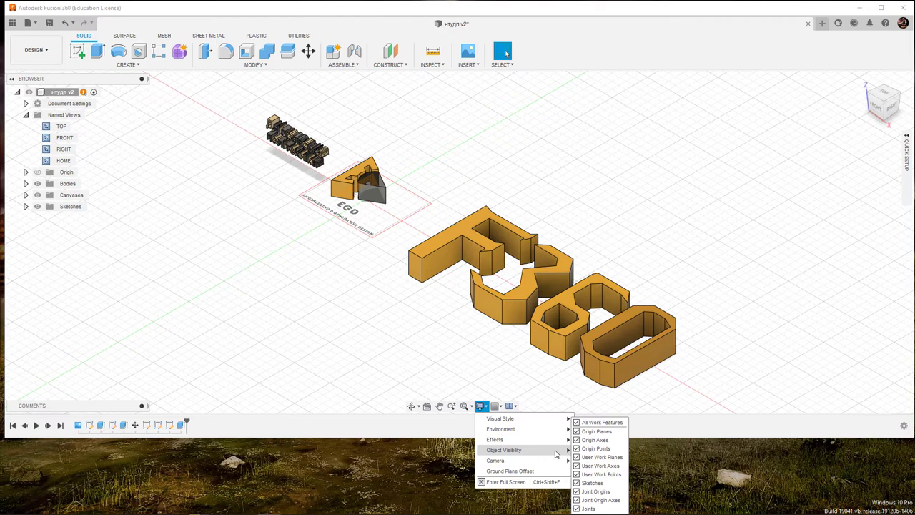
mouse_move(496, 460)
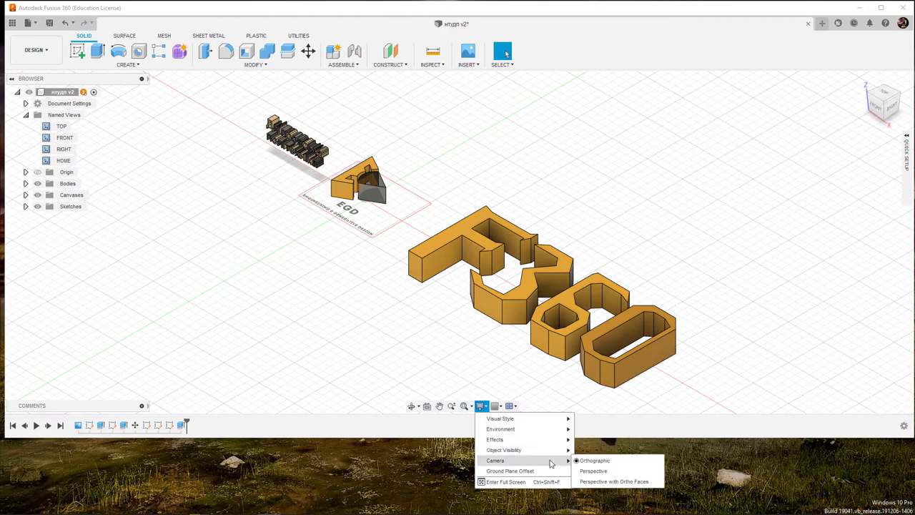
left_click(589, 473)
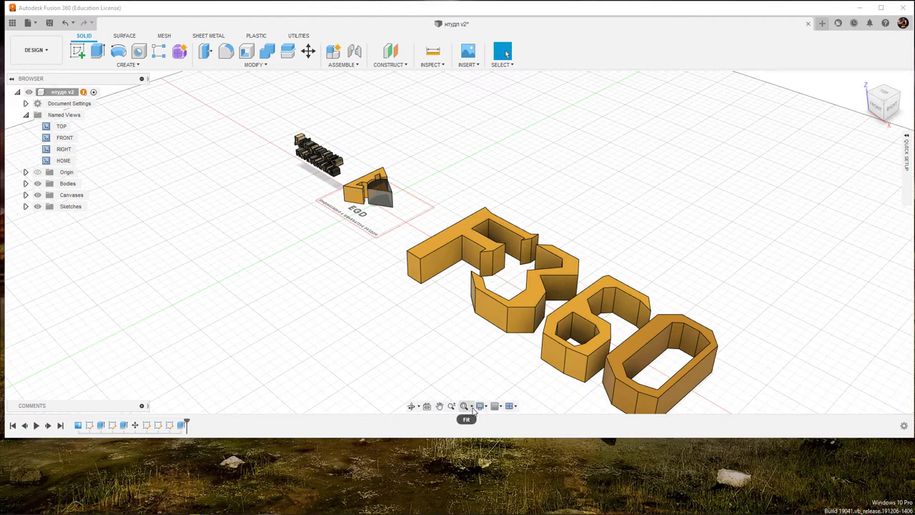
mouse_move(885, 100)
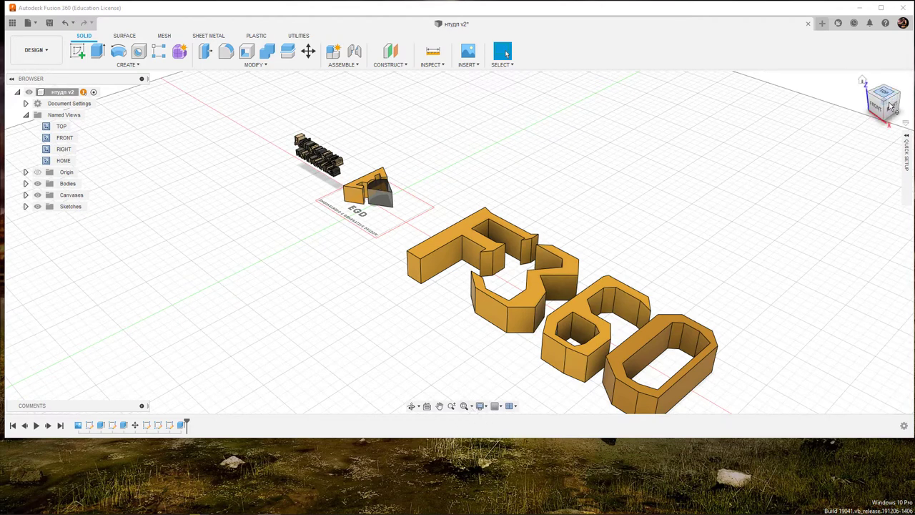
left_click(905, 125)
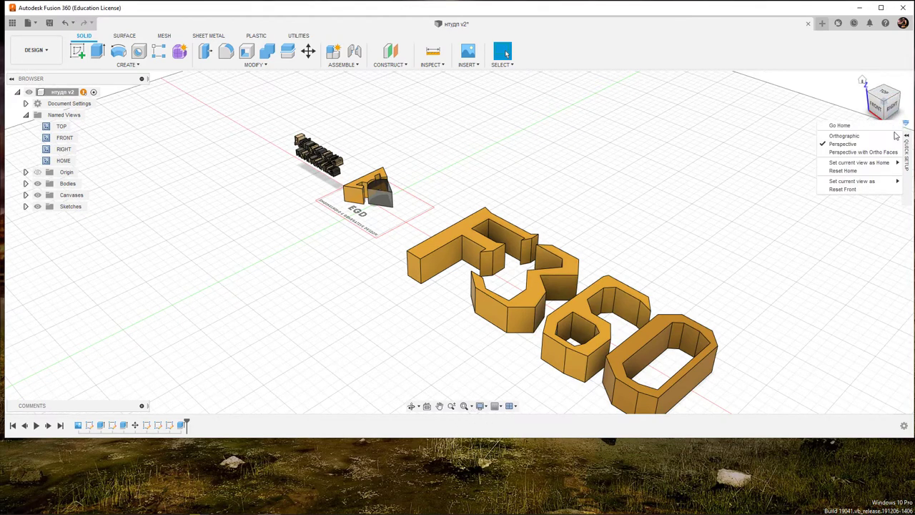
left_click(897, 136)
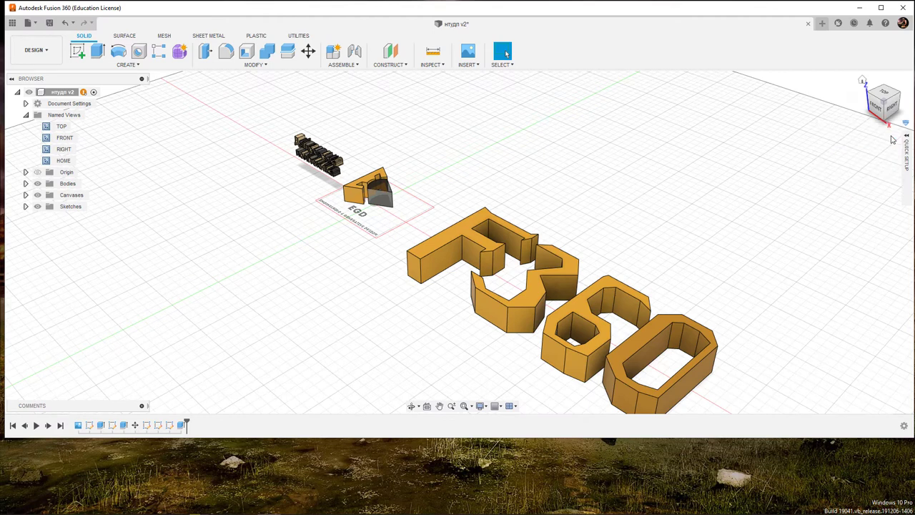
left_click(482, 406)
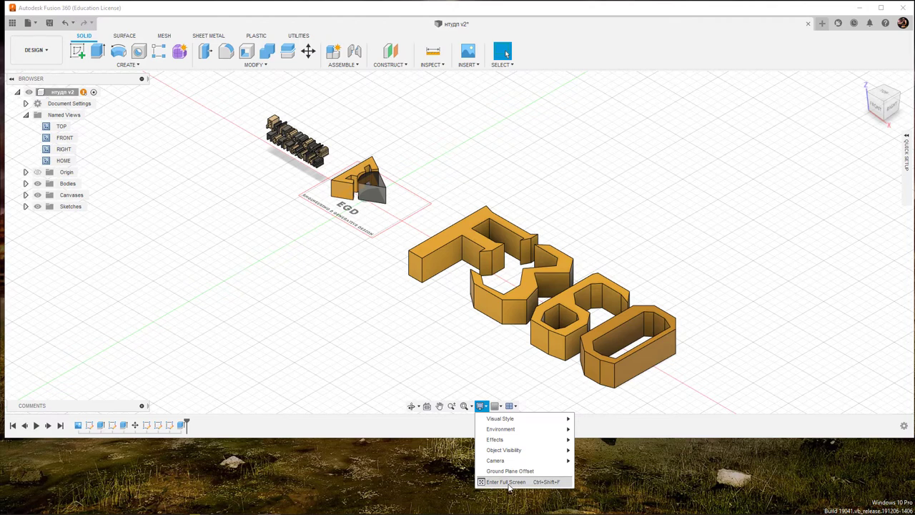
- Toggle full screen on and off with Ctrl+Shift+F, then maximize the window and close Display Settings
left_click(505, 482)
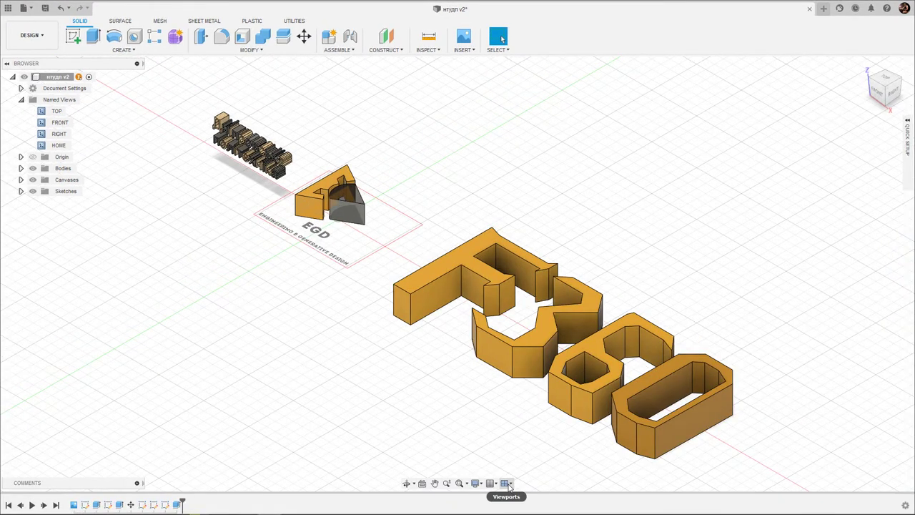
key("ctrl+shift+f")
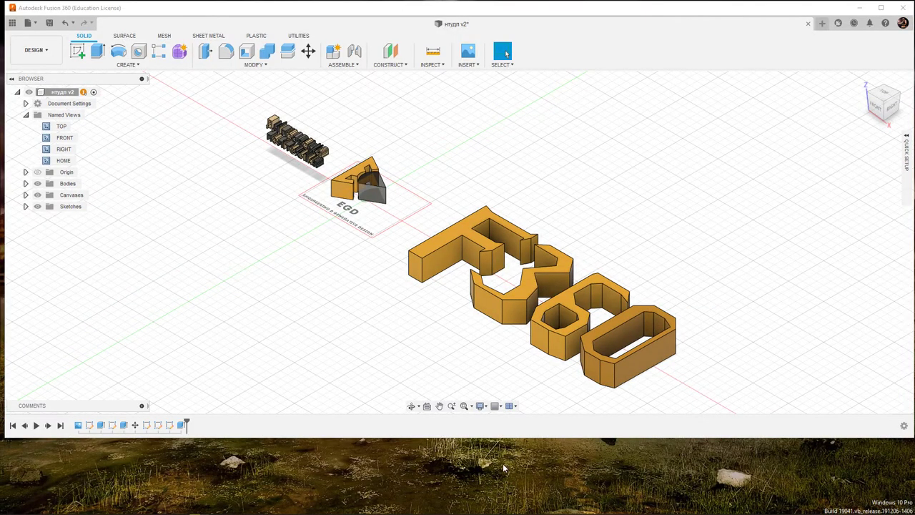
left_click(481, 406)
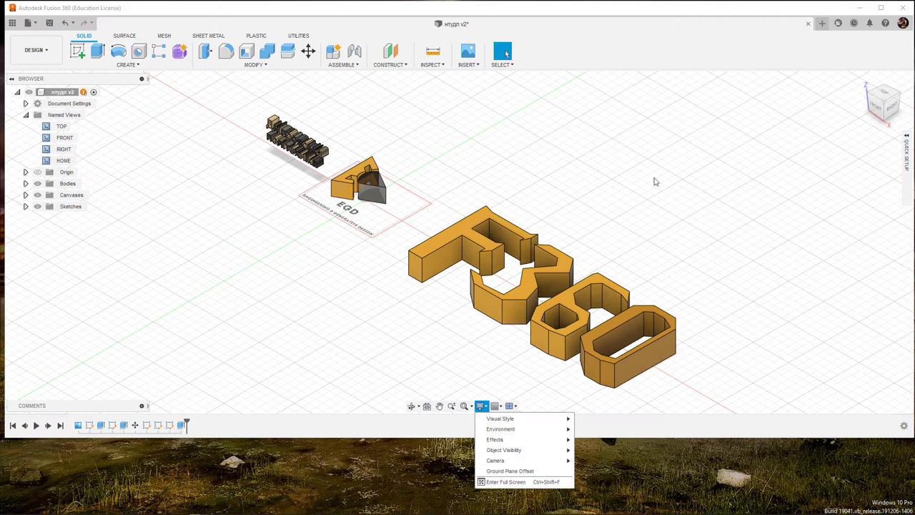
left_click(879, 10)
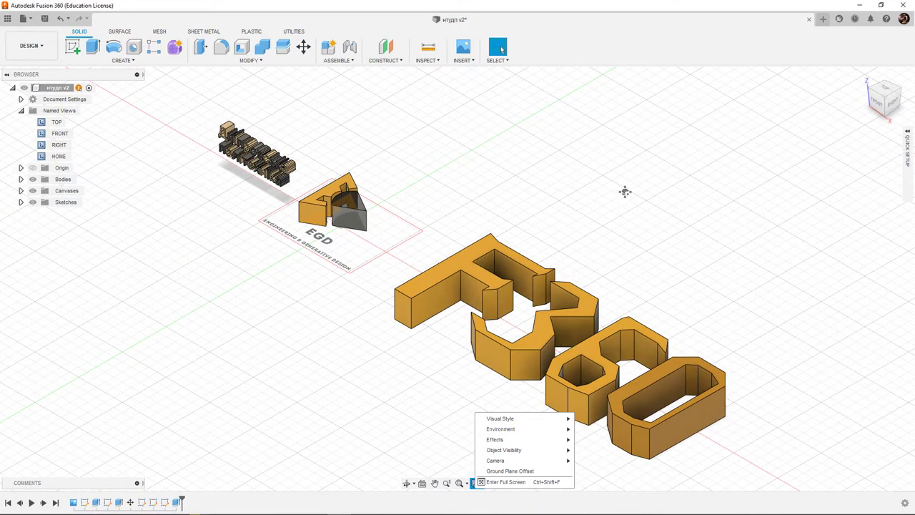
middle_click_drag(621, 193, 645, 206)
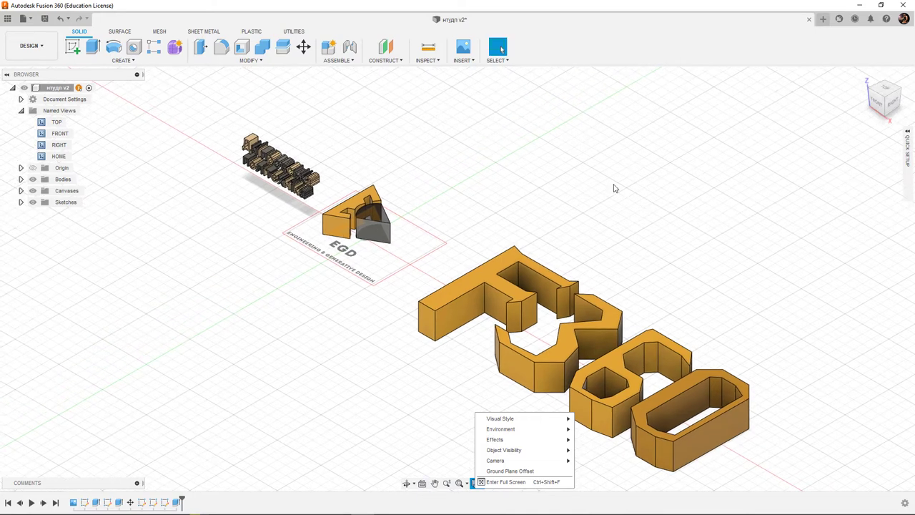
left_click(473, 486)
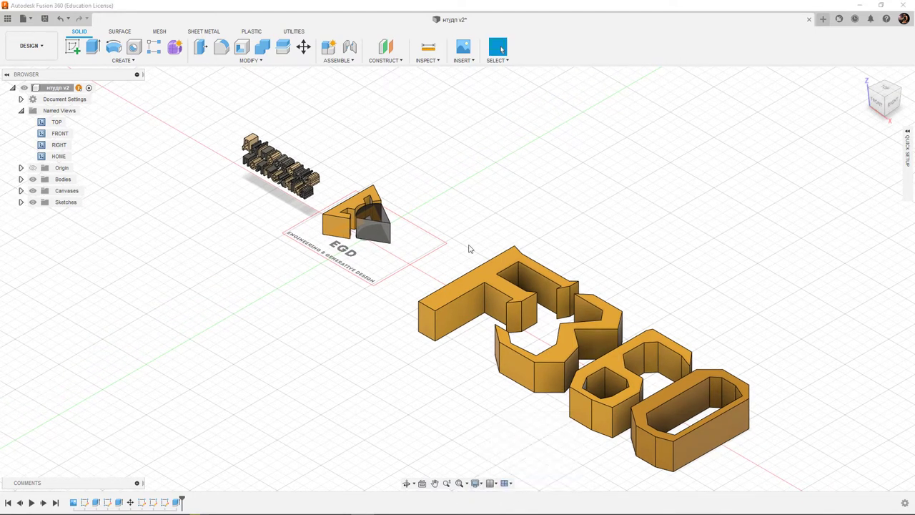
right_click(496, 129)
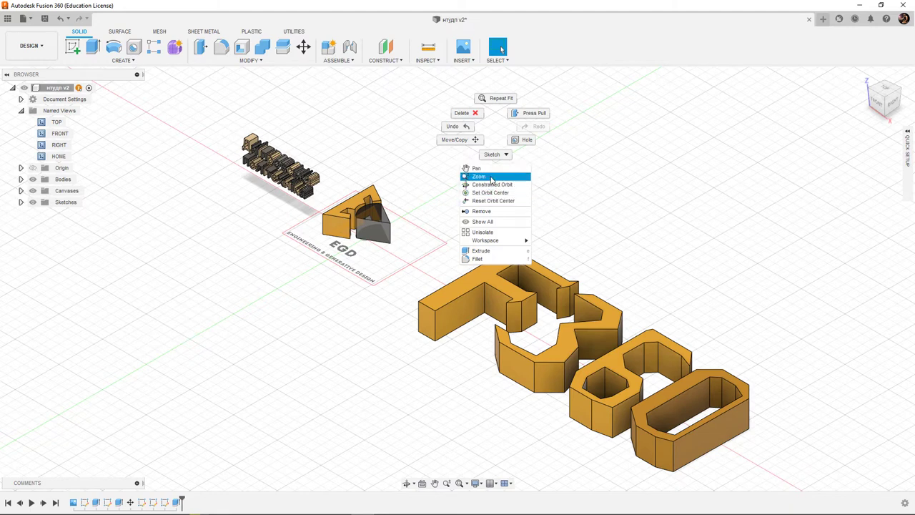
left_click(498, 244)
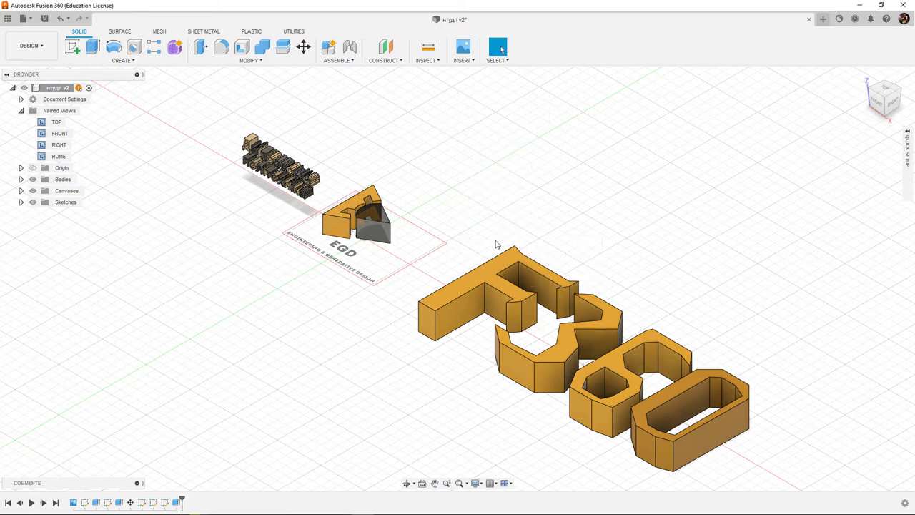
right_click(485, 112)
mouse_move(475, 224)
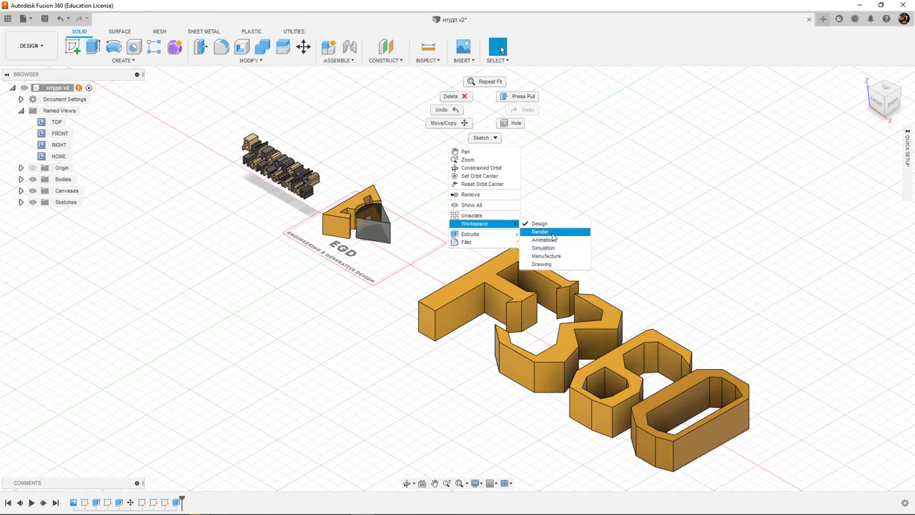
left_click(45, 50)
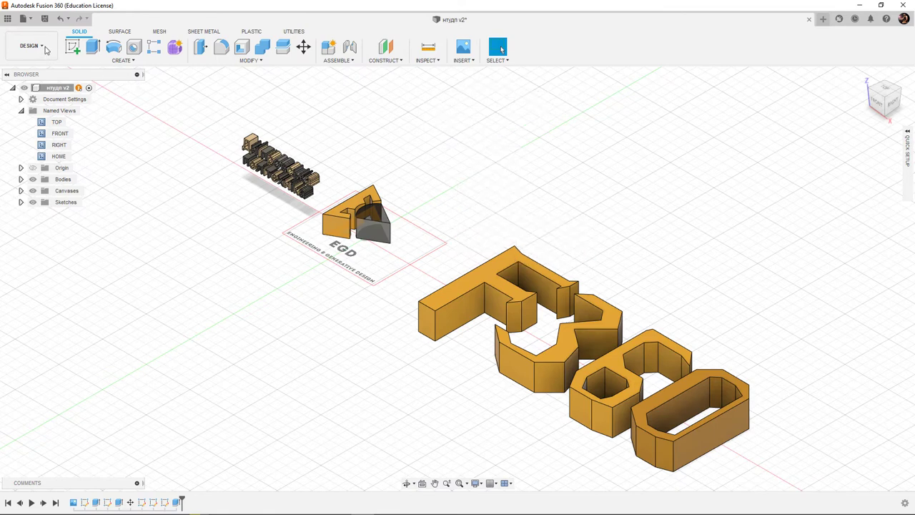
left_click(45, 50)
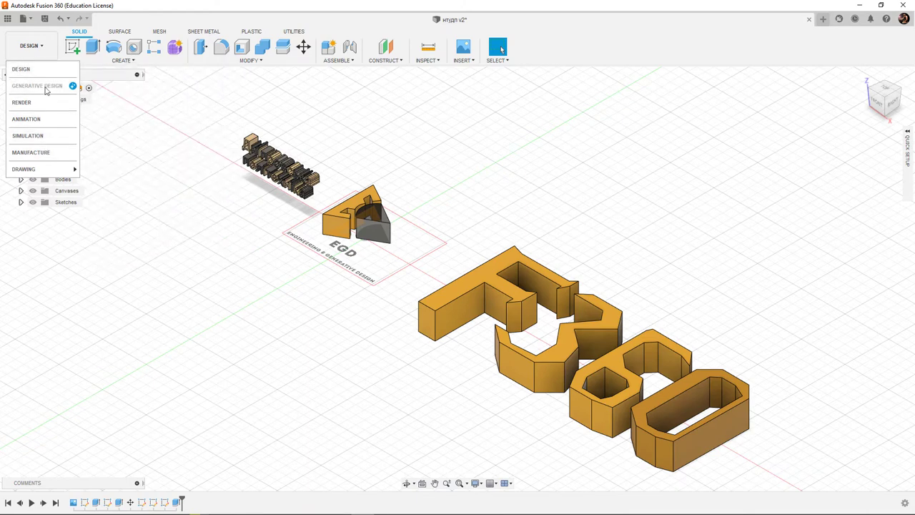
right_click(539, 128)
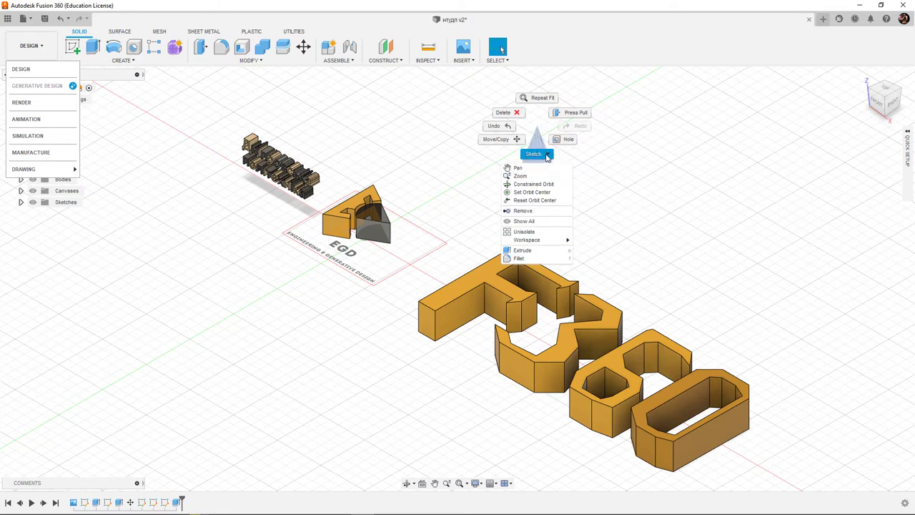
left_click(548, 155)
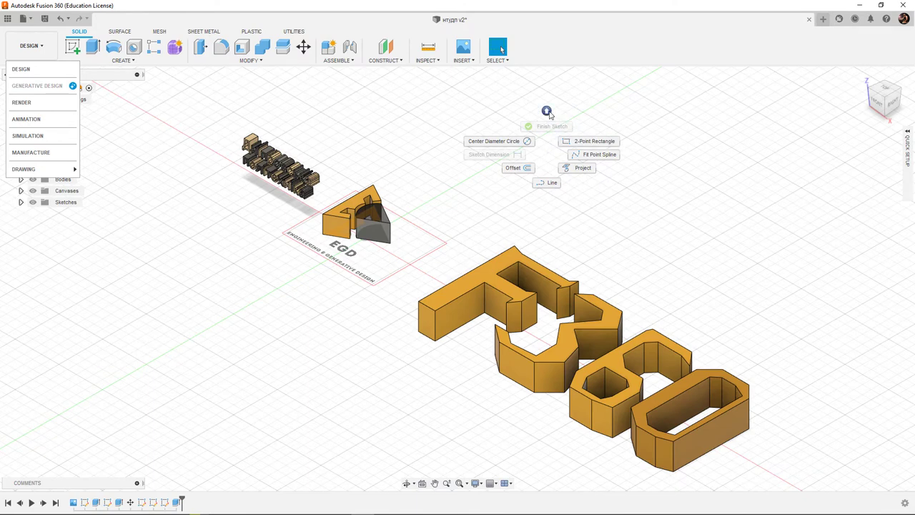
right_click(546, 112)
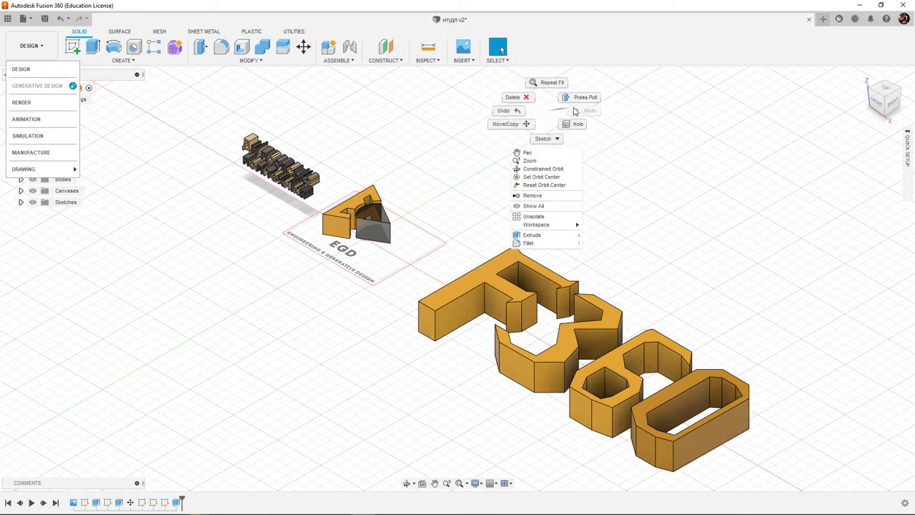
left_click(574, 110)
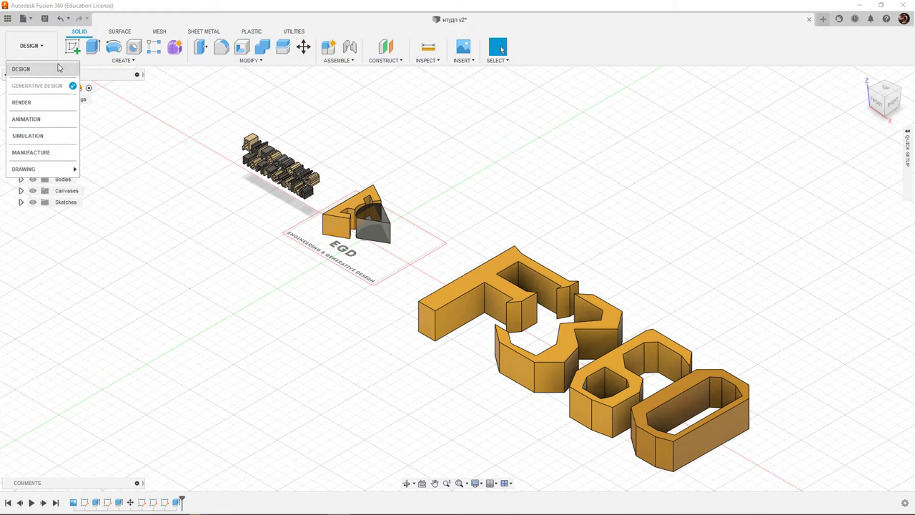
left_click(36, 68)
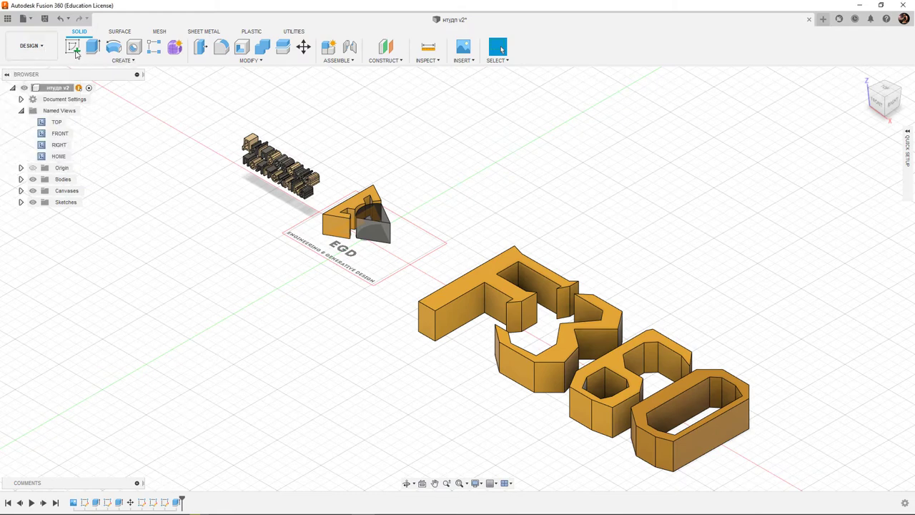
- Sketch a 2-point rectangle on the top plane and finish the sketch
left_click(73, 47)
left_click(327, 348)
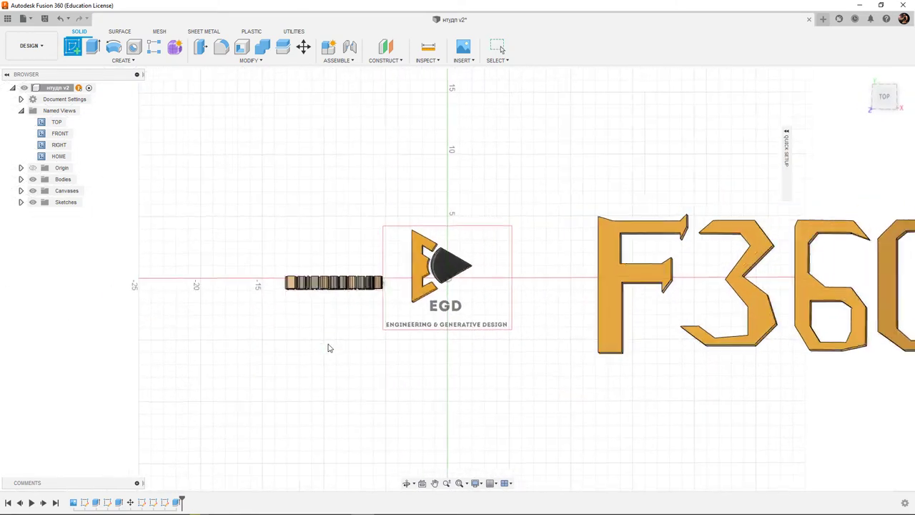
key("r")
left_click(203, 393)
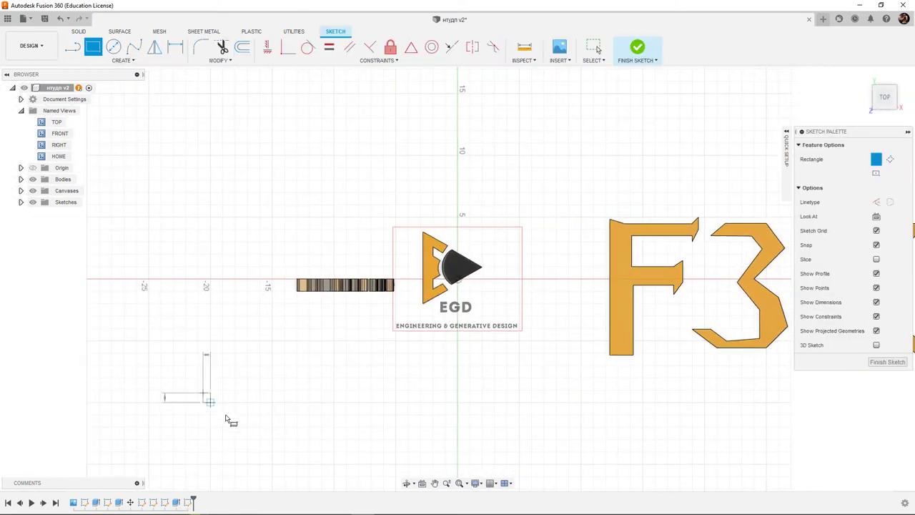
left_click(303, 438)
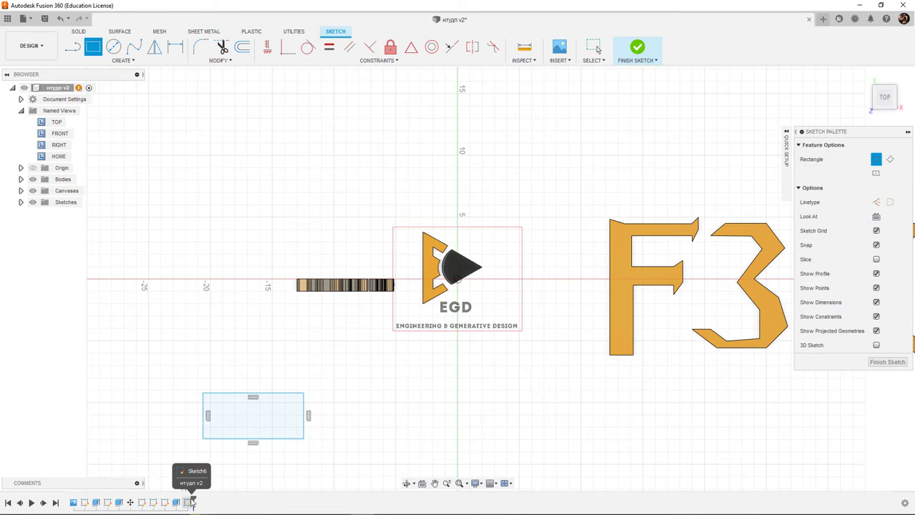
left_click(637, 49)
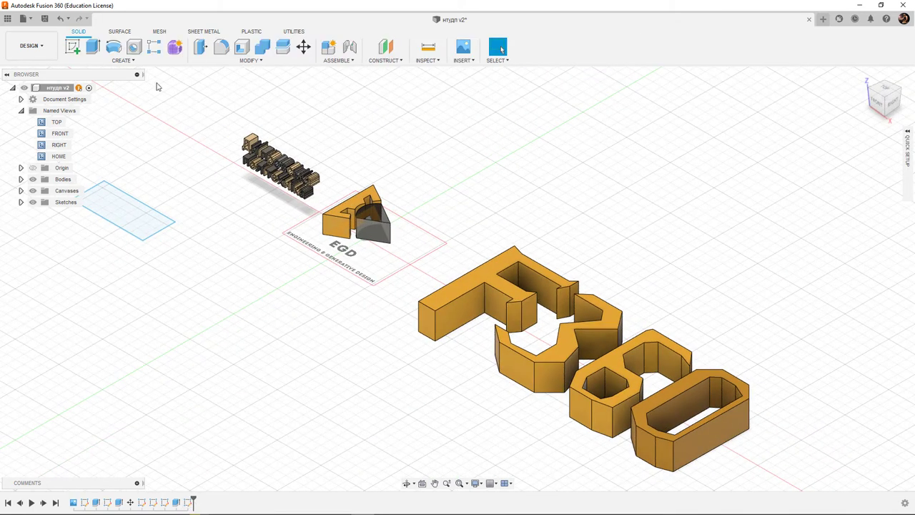
- Extrude the rectangle into a taller new box body, then roll the timeline back one step
left_click(92, 47)
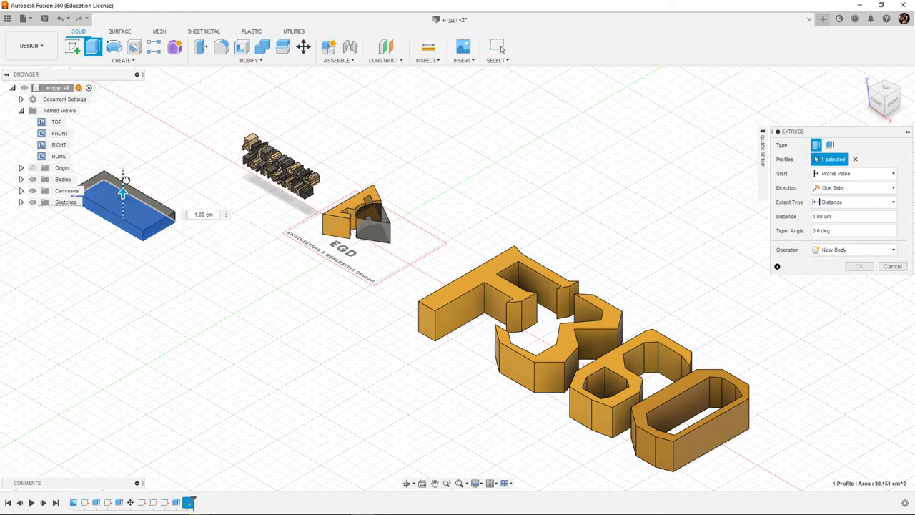
left_click_drag(125, 177, 125, 151)
left_click(859, 266)
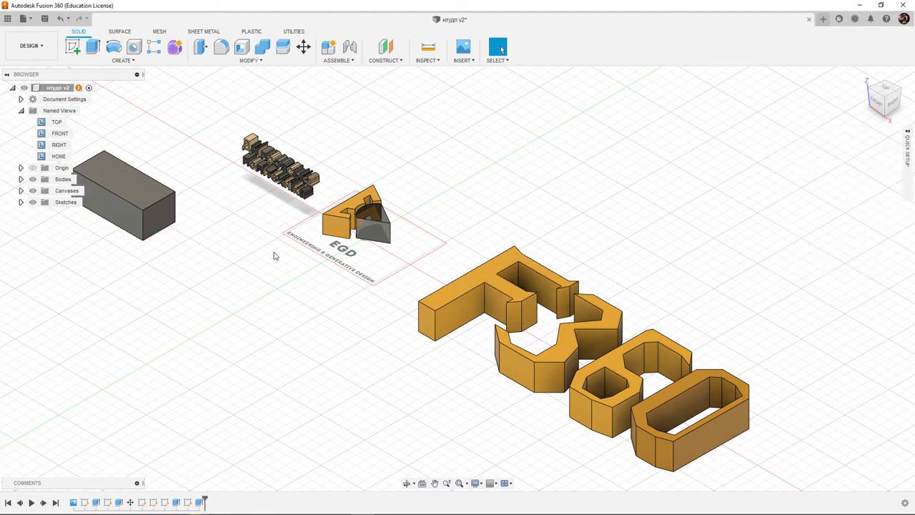
middle_click_drag(274, 256, 317, 288)
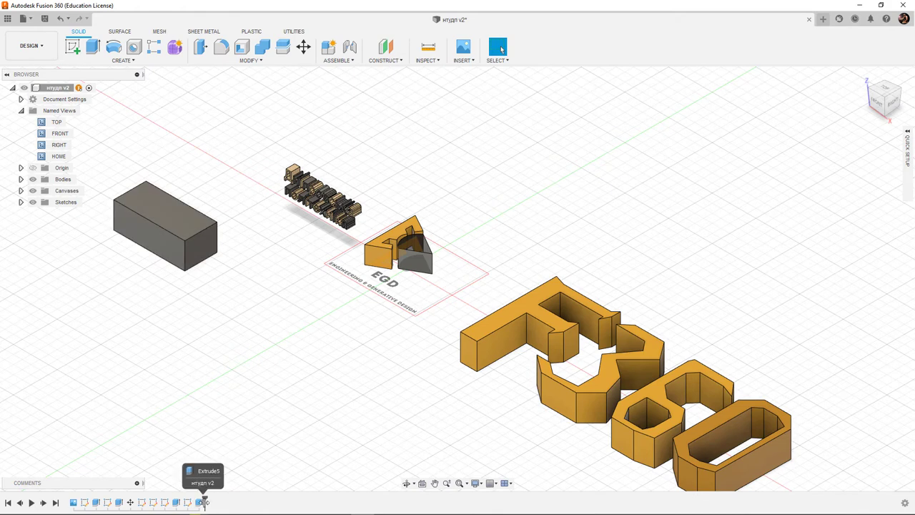
mouse_move(203, 502)
left_mouse_down()
mouse_move(153, 503)
mouse_move(162, 505)
left_mouse_up()
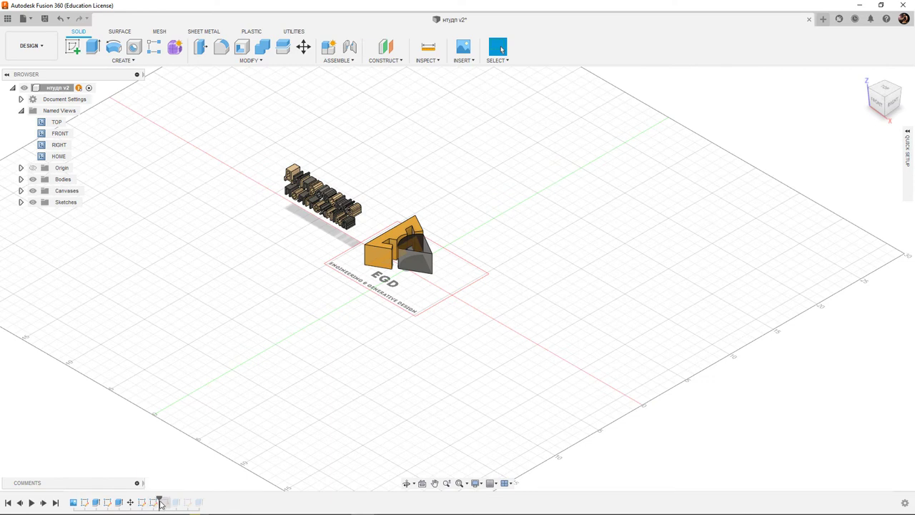
- Roll the timeline back one more feature, then step forward five times to Extrude5
left_click_drag(159, 502, 148, 502)
left_click(43, 504)
left_click(43, 504)
left_click(42, 504)
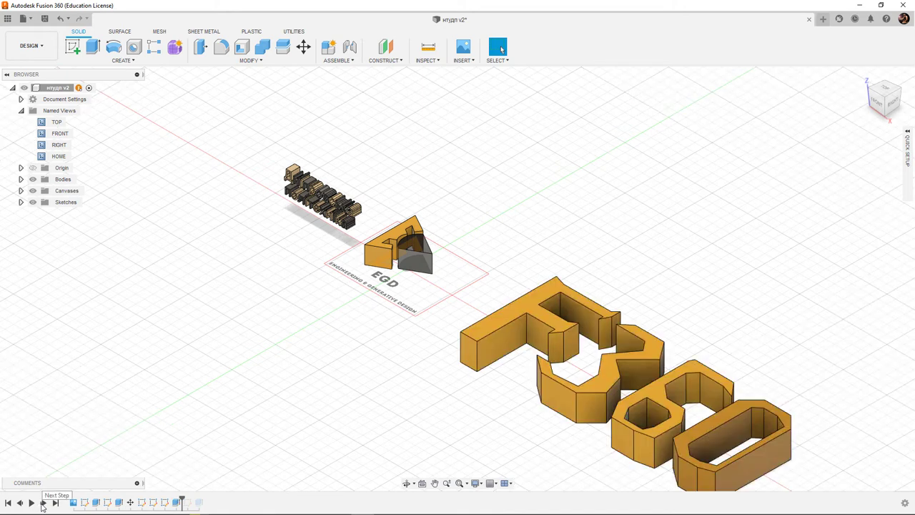
left_click(43, 503)
left_click(44, 504)
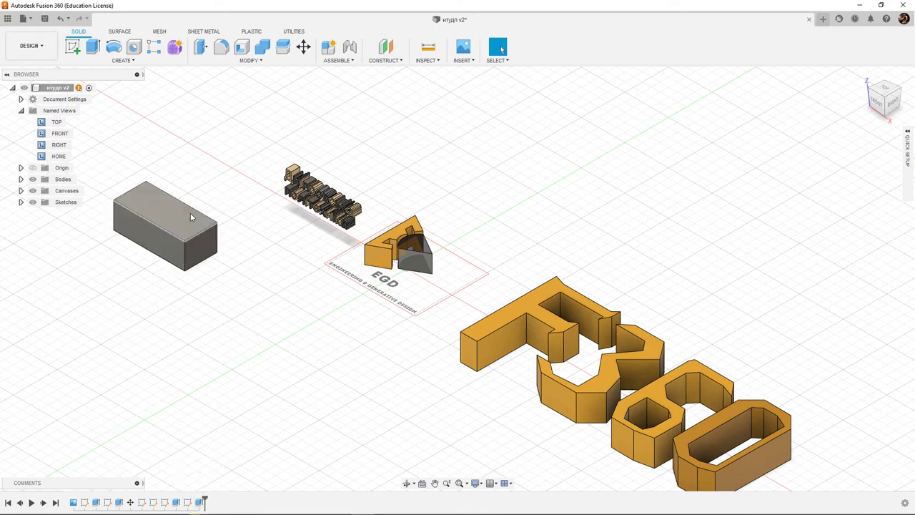
- Edit Sketch6 from the timeline and stretch the rectangle much longer to the right
scroll(197, 250, "up", 3)
middle_click_drag(233, 214, 460, 255)
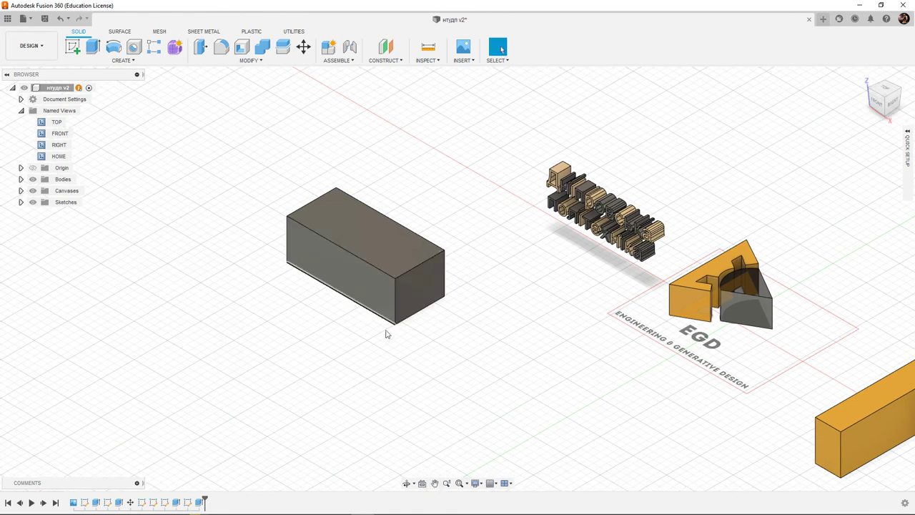
right_click(188, 503)
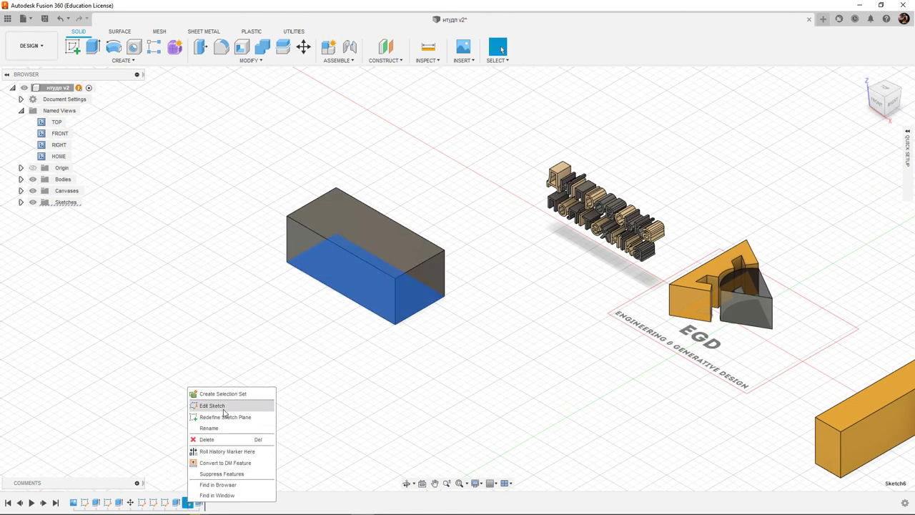
left_click(225, 412)
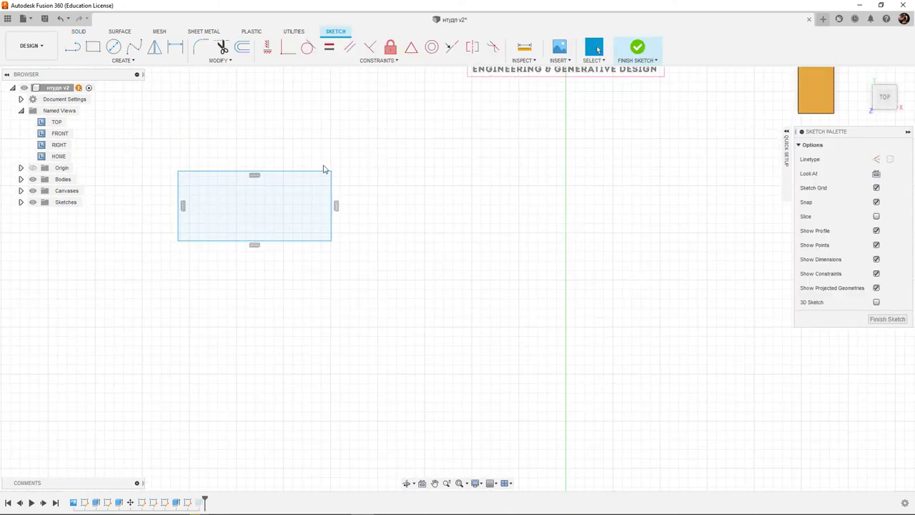
left_click_drag(329, 189, 615, 197)
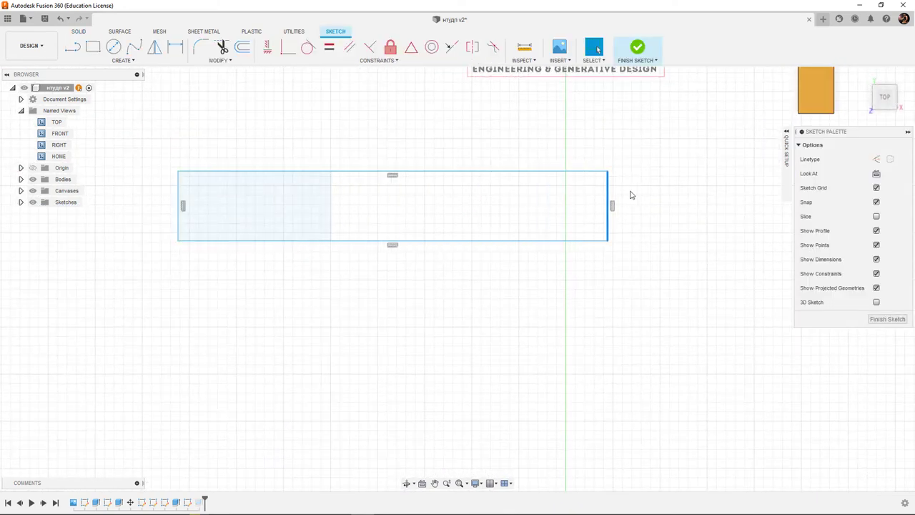
- Add a circle on the bottom edge, trim the inner arc and edge segment, and finish the sketch
left_click(113, 47)
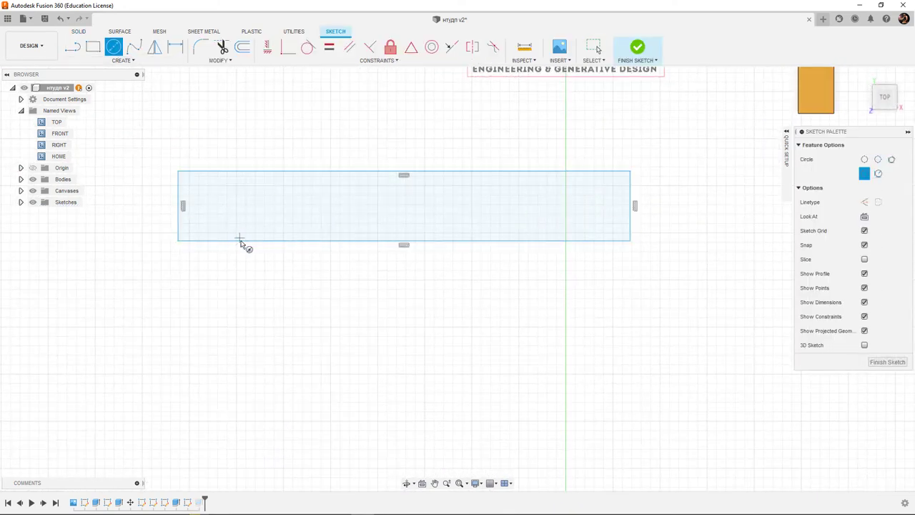
left_click(236, 233)
left_click(274, 273)
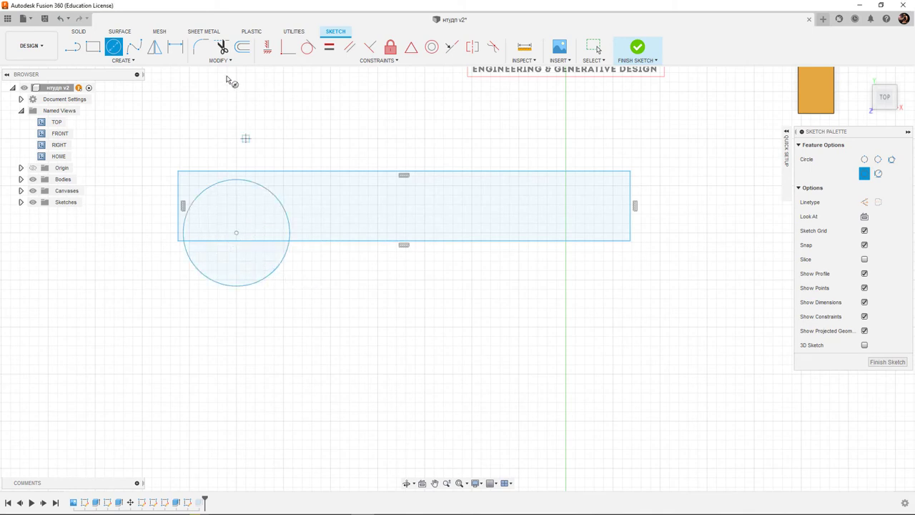
left_click(222, 47)
left_click(242, 182)
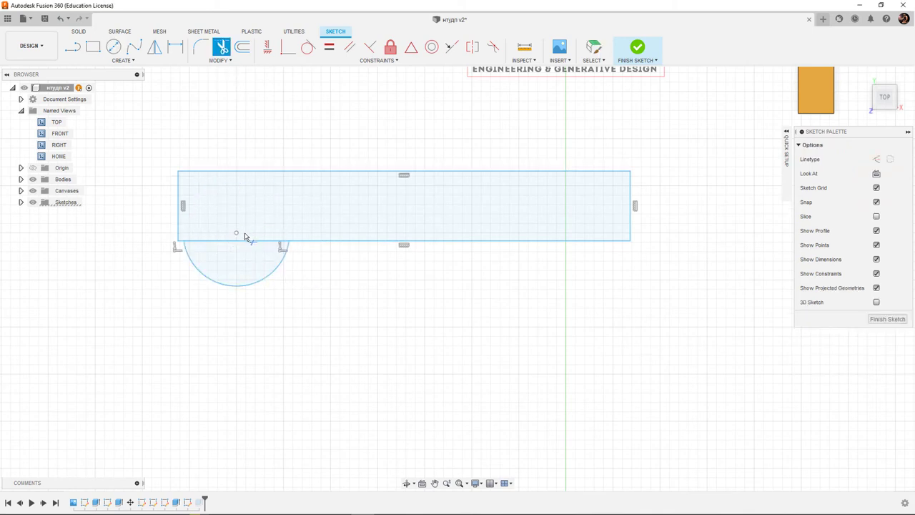
left_click(245, 246)
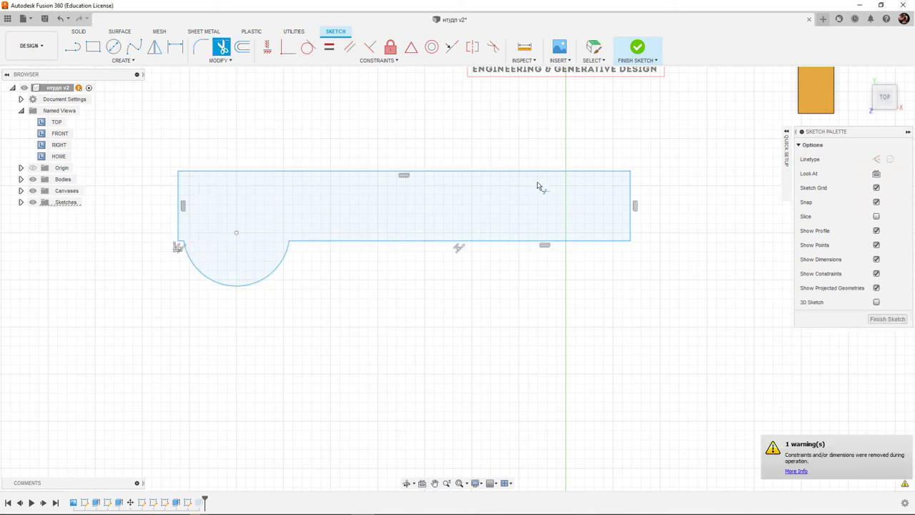
left_click(631, 60)
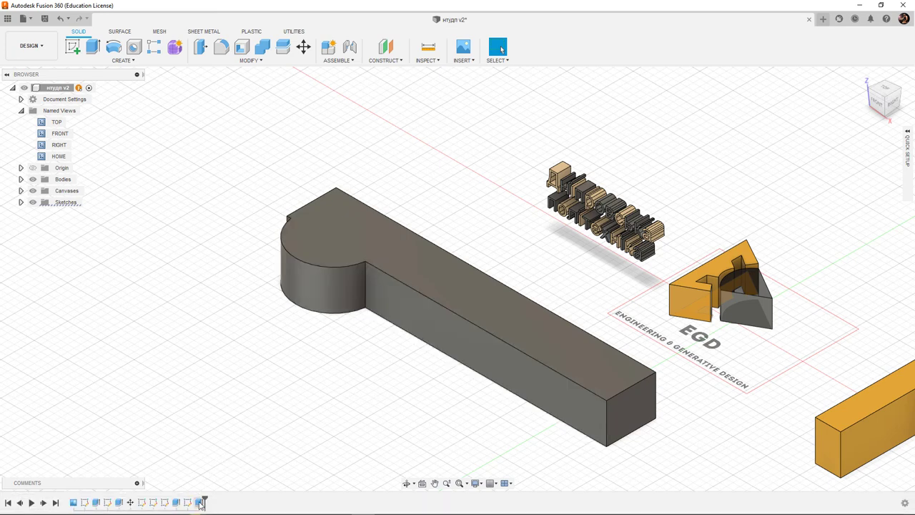
right_click(200, 502)
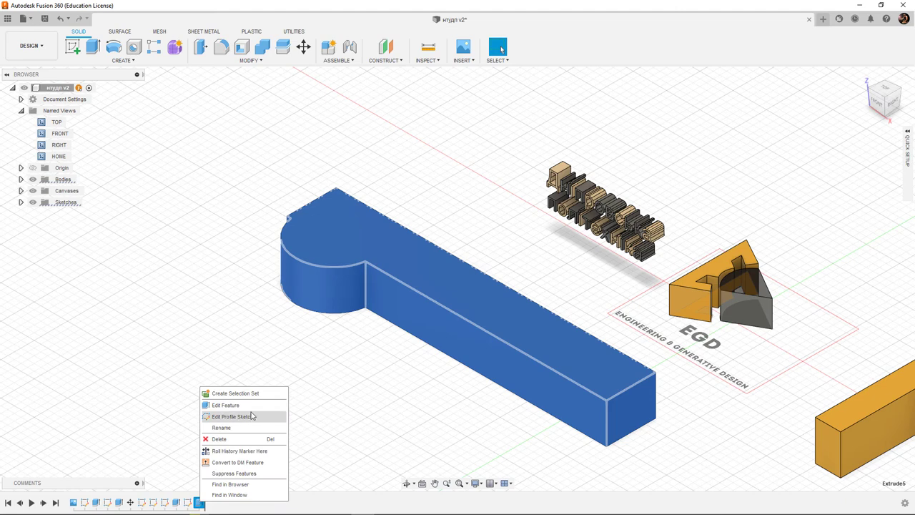
left_click(225, 404)
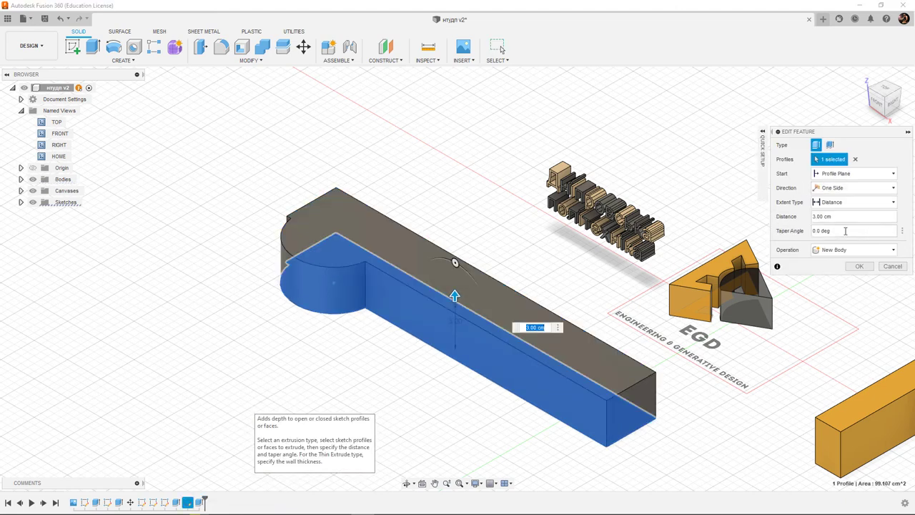
left_click(833, 216)
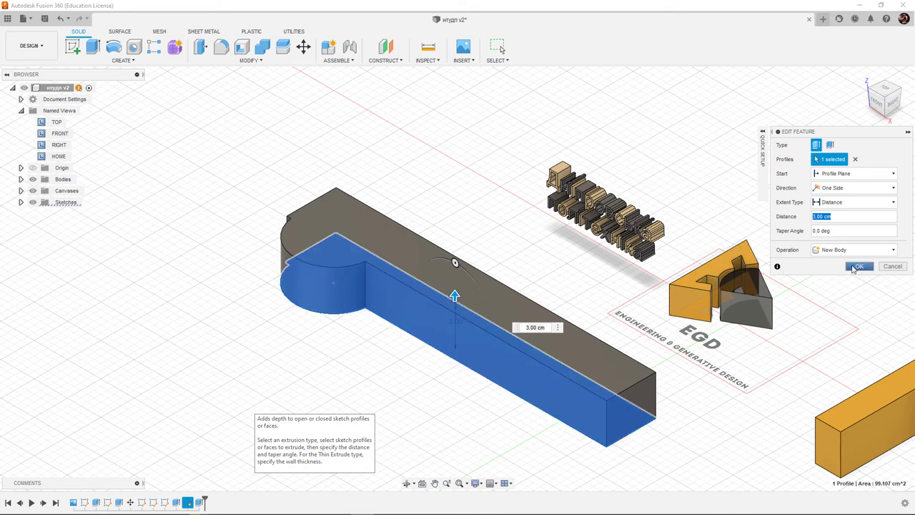
left_click(855, 267)
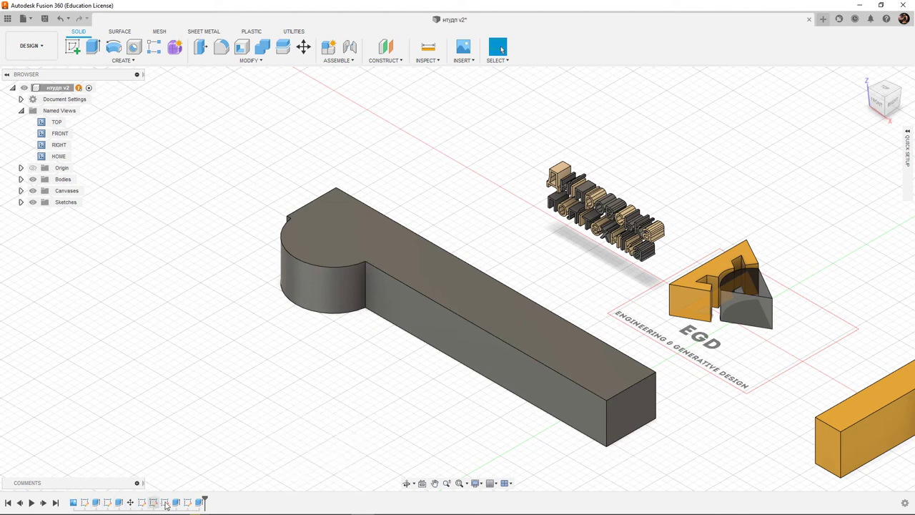
left_click(905, 503)
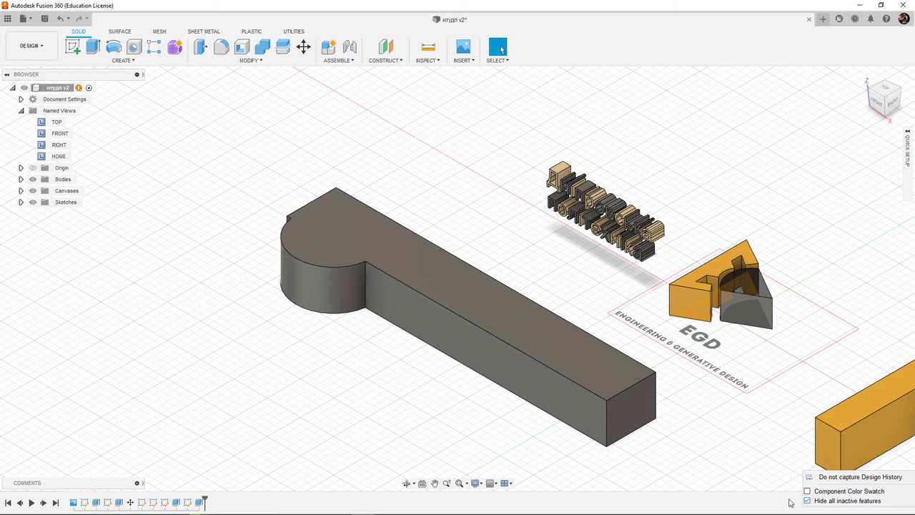
left_click(906, 504)
middle_click_drag(480, 291, 463, 276)
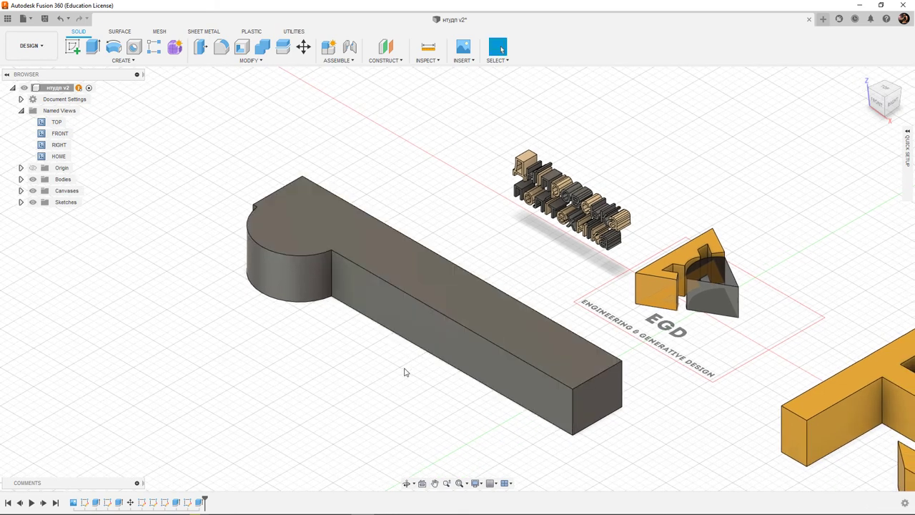